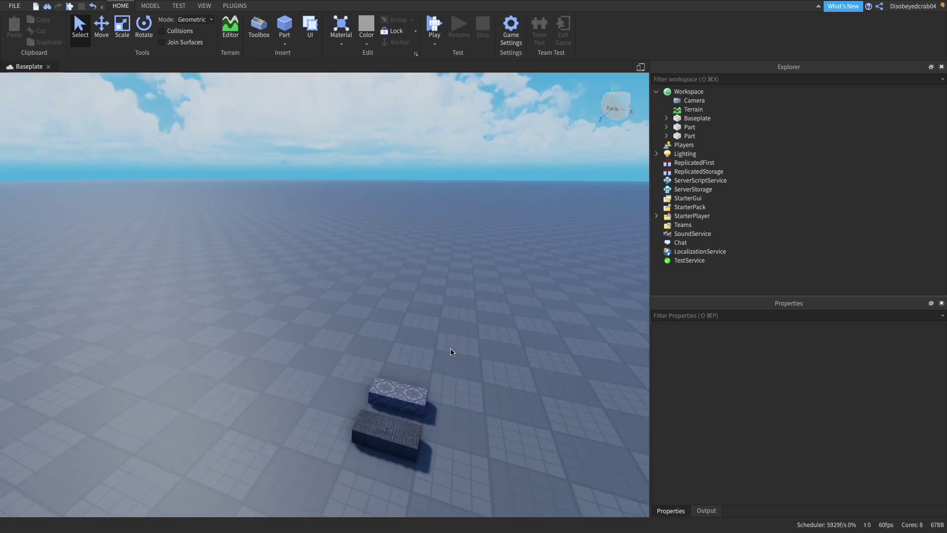
Examine the two textured parts on the baseplate from several angles and distances
right_drag(444, 354, 444, 354)
scroll(444, 354, up, 5)
scroll(444, 353, down, 6)
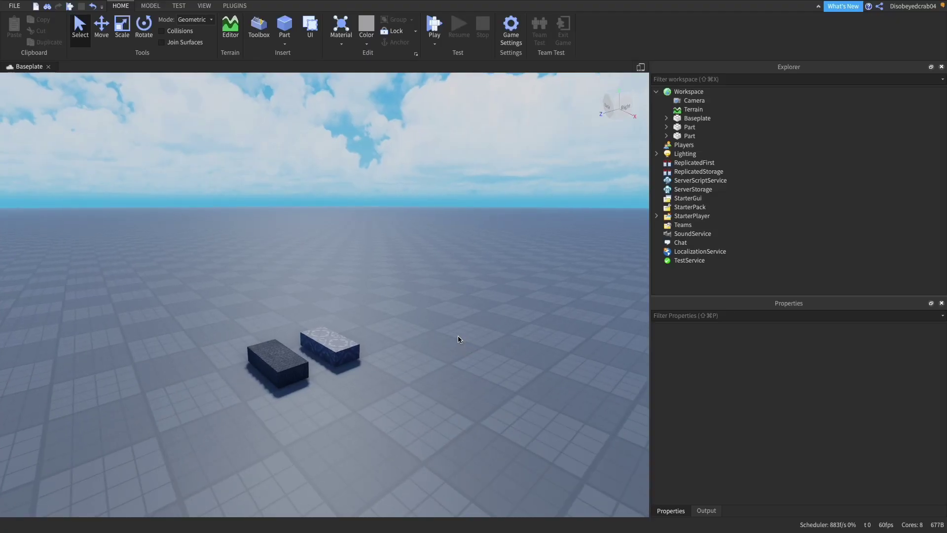
scroll(456, 338, up, 2)
right_drag(455, 341, 458, 335)
scroll(457, 335, up, 2)
scroll(458, 335, down, 3)
scroll(458, 336, down, 3)
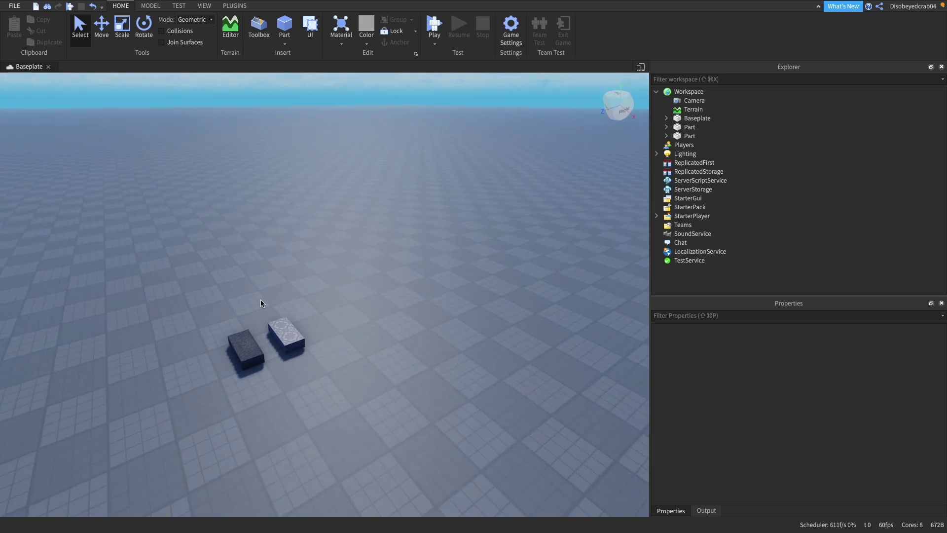
scroll(261, 300, down, 3)
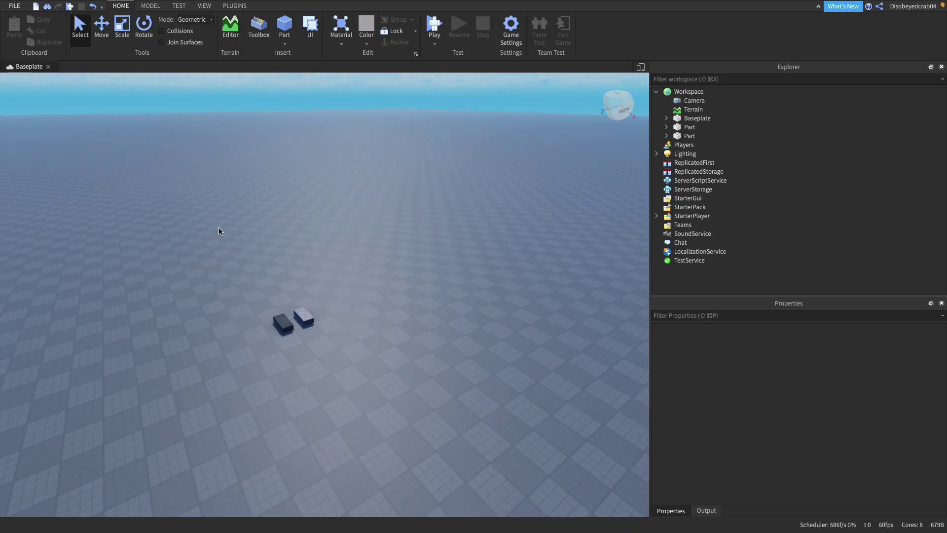
right_drag(389, 203, 412, 204)
scroll(412, 204, up, 6)
scroll(413, 205, up, 8)
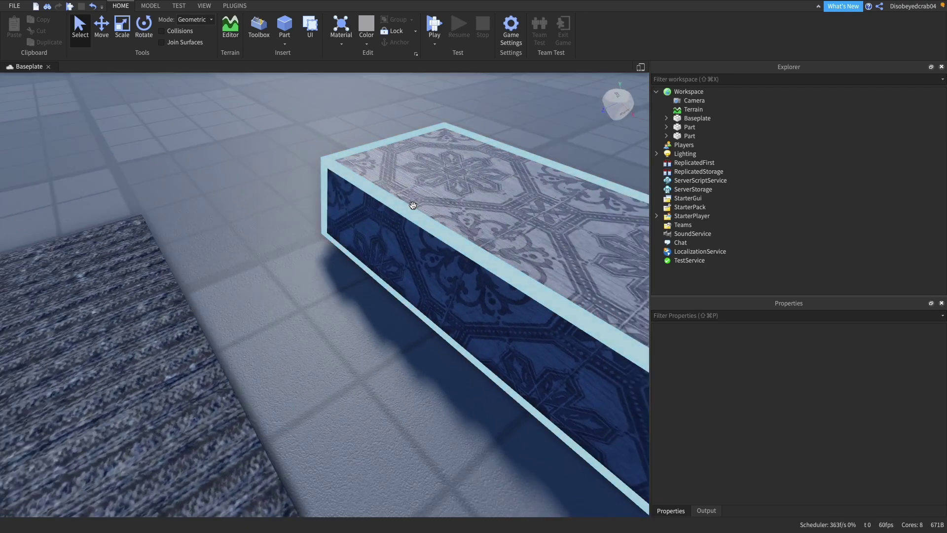
scroll(412, 204, down, 8)
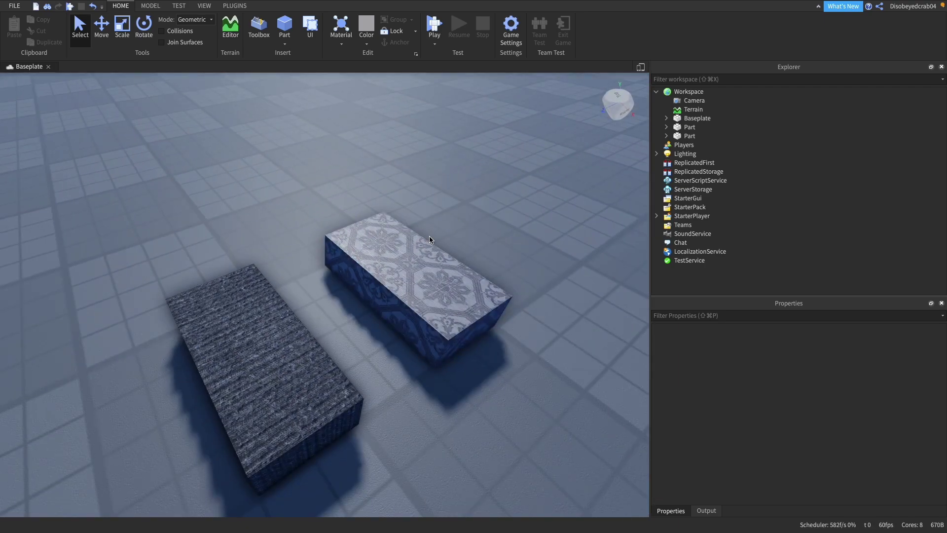
Inspect the patterned part's material and the transparency and other properties of its first texture
click(424, 268)
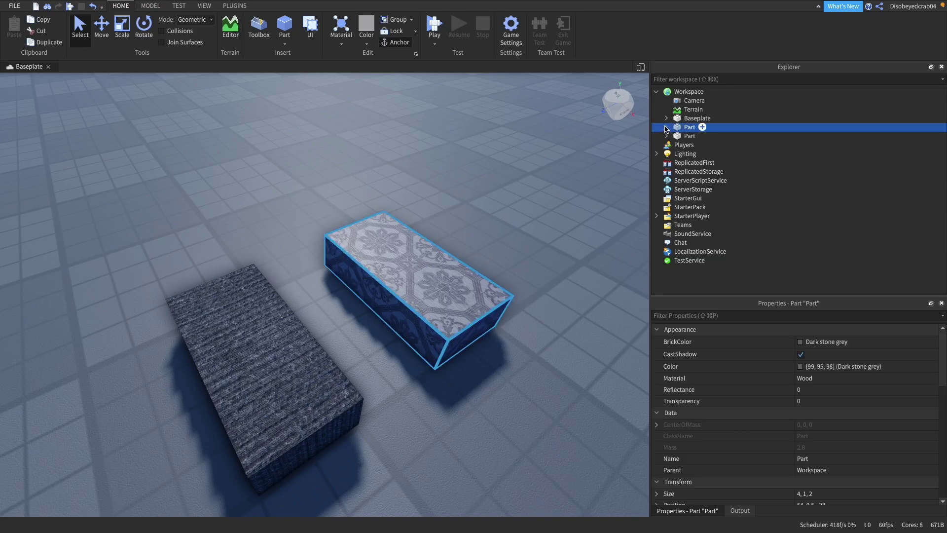
click(666, 127)
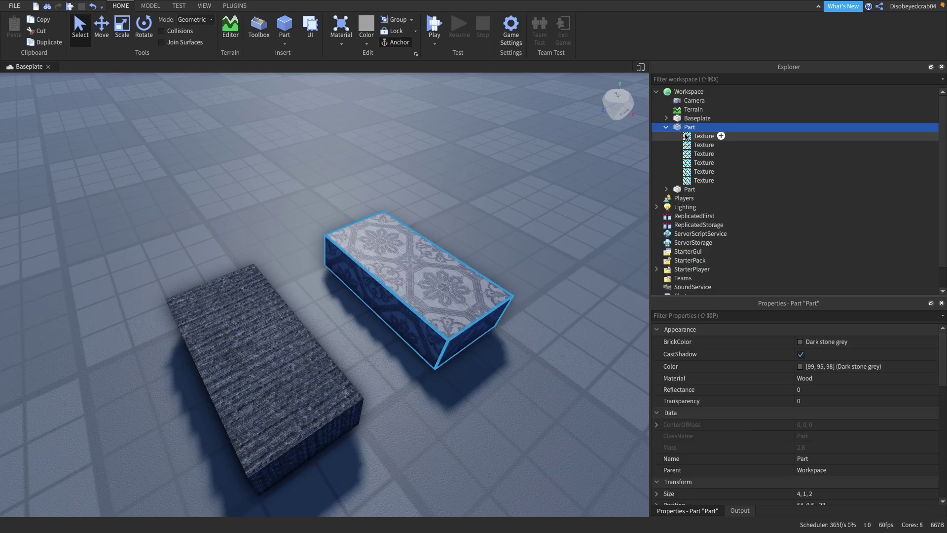
click(703, 136)
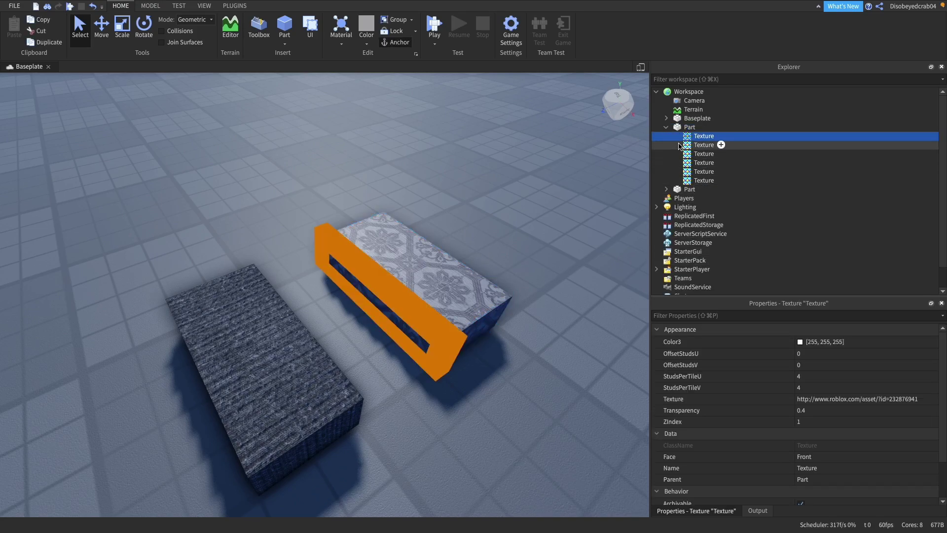
click(686, 127)
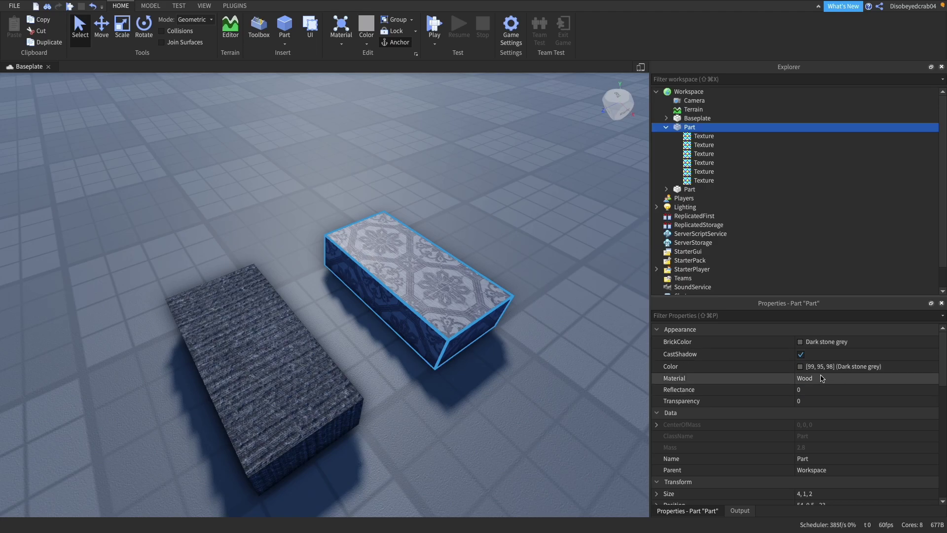
click(546, 250)
right_drag(546, 250, 543, 250)
scroll(546, 250, up, 2)
scroll(546, 250, up, 5)
scroll(546, 250, down, 10)
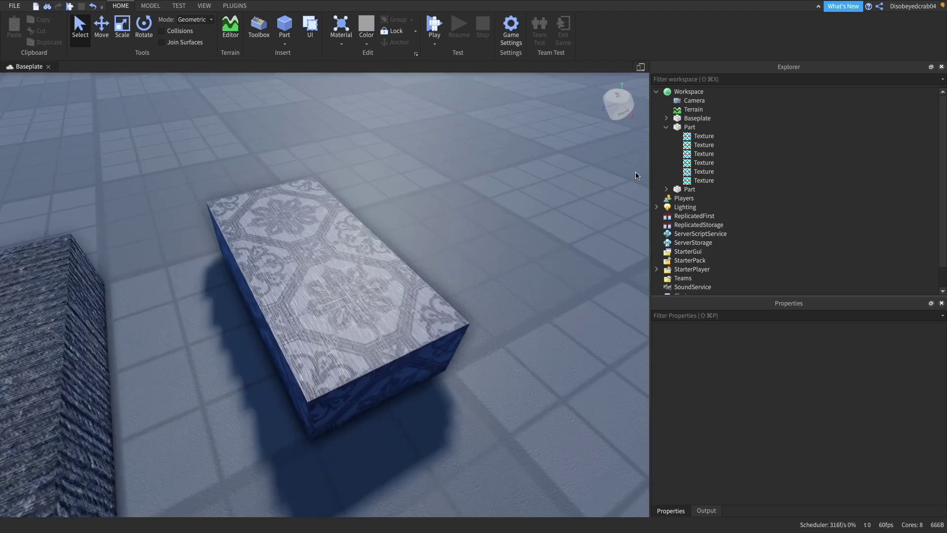
click(704, 136)
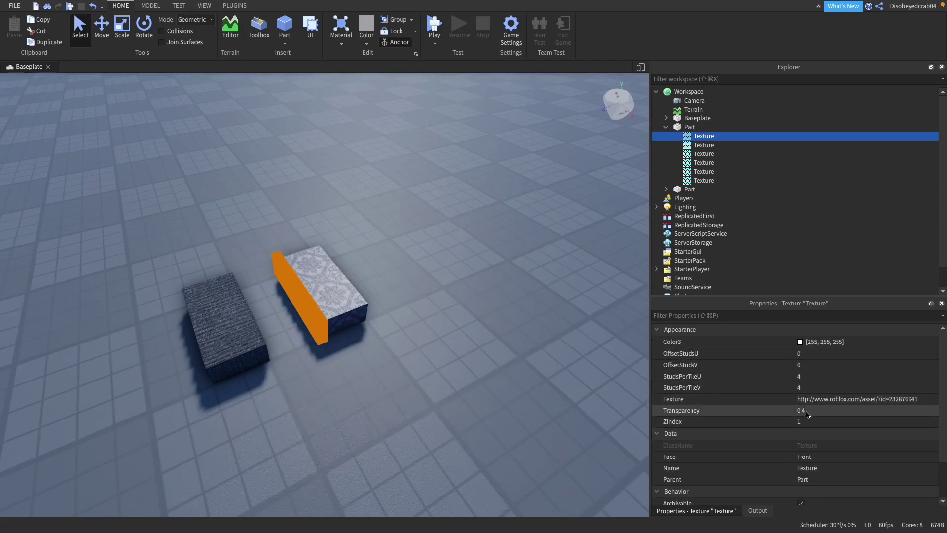
click(528, 326)
scroll(528, 327, up, 6)
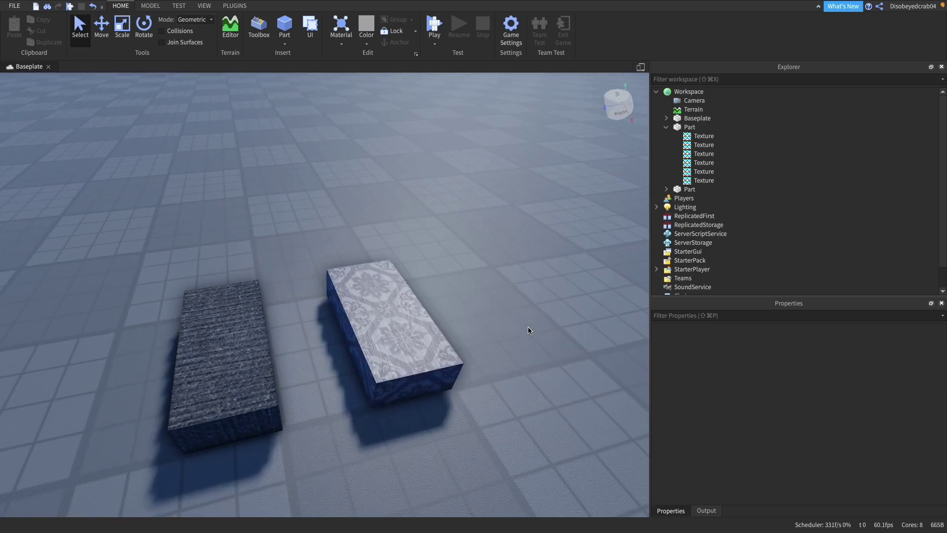
scroll(528, 327, down, 10)
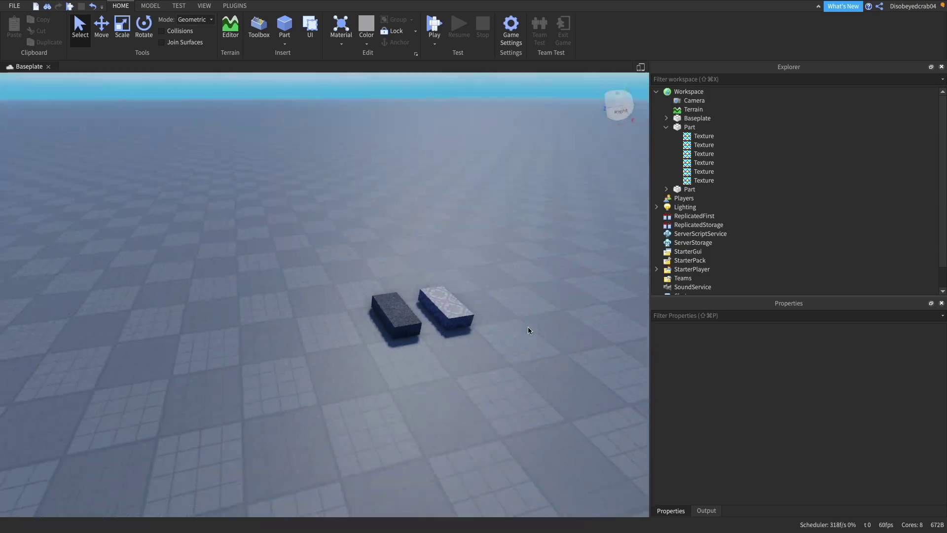
scroll(528, 327, down, 4)
scroll(527, 326, up, 8)
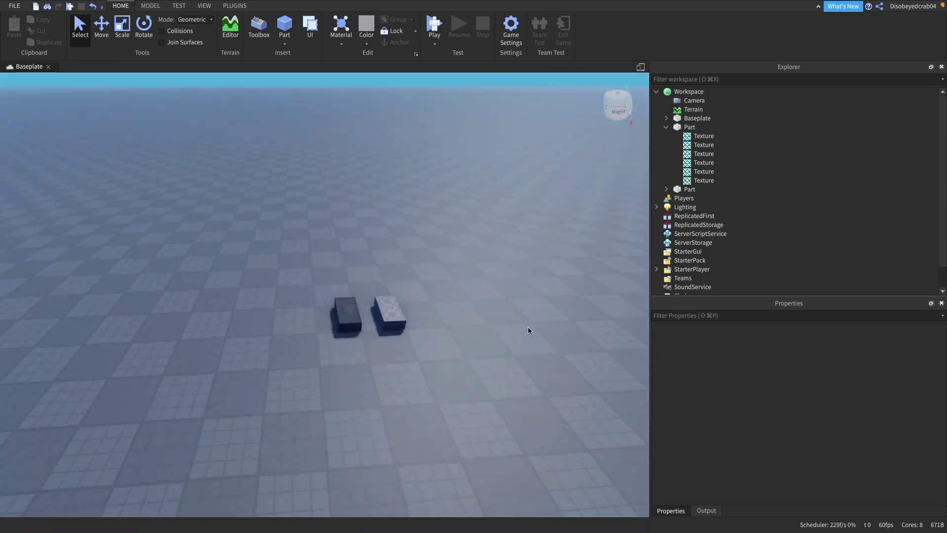
click(506, 328)
click(381, 321)
scroll(390, 340, down, 6)
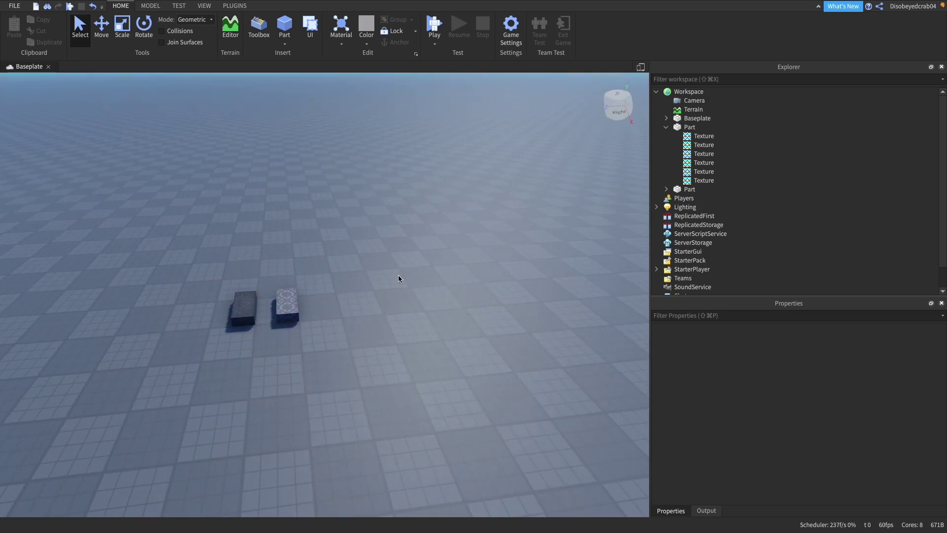
scroll(210, 313, up, 2)
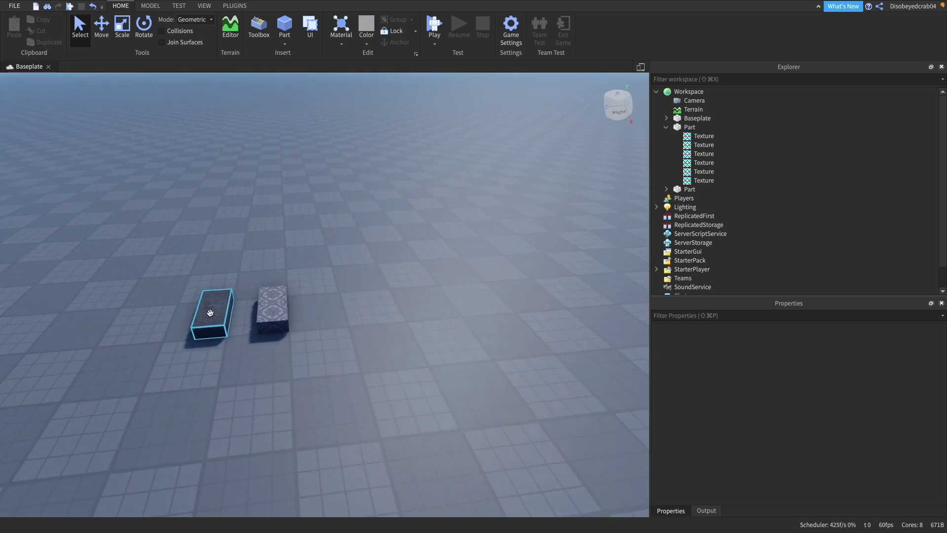
Insert an R15 Block Rig dummy into the workspace with Rig Builder
click(151, 5)
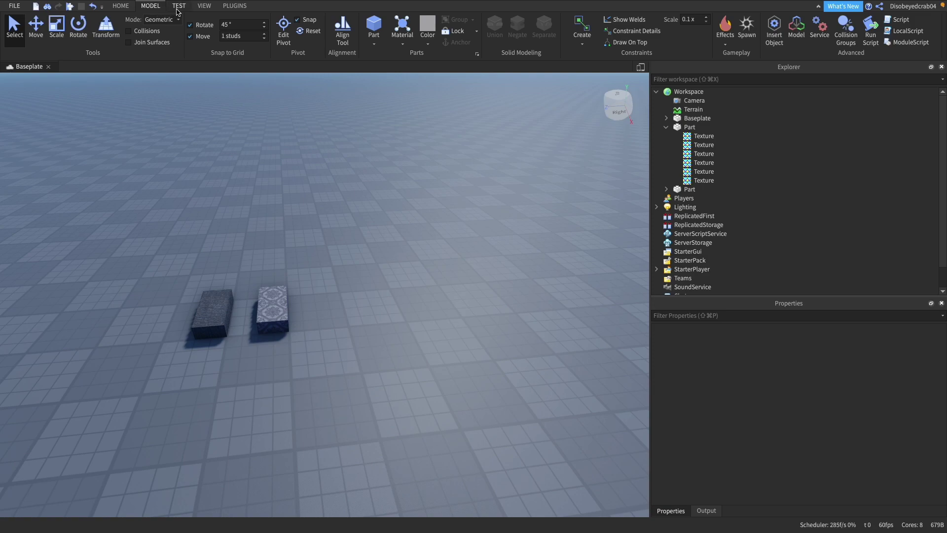
click(230, 6)
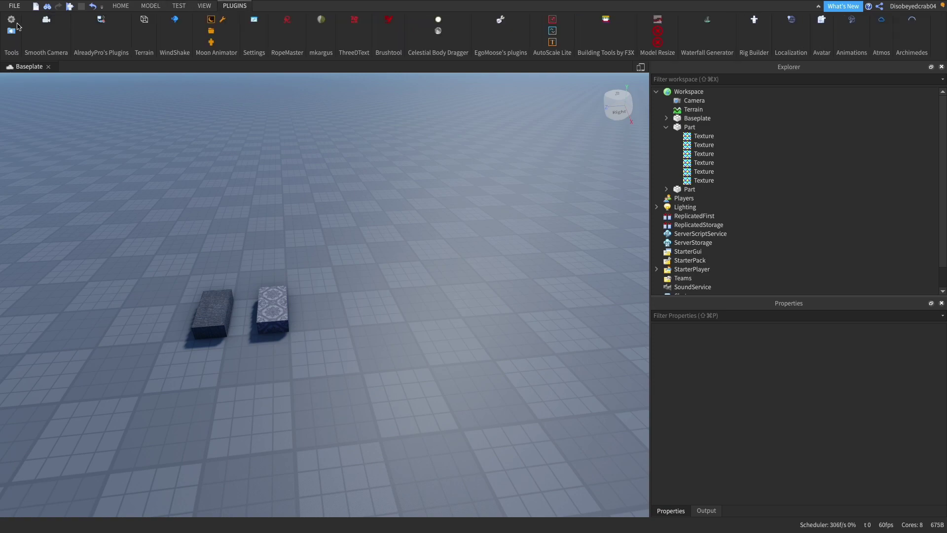
click(755, 21)
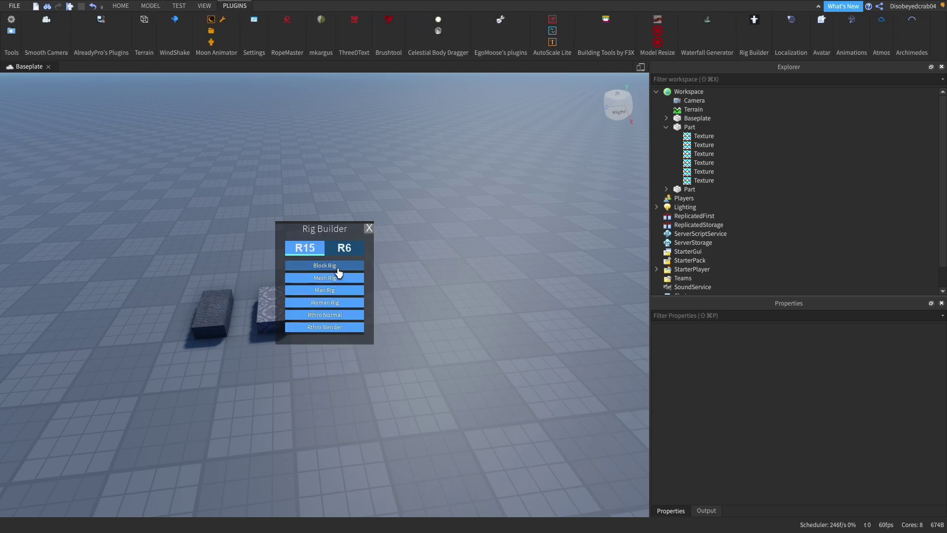
click(338, 267)
key(f)
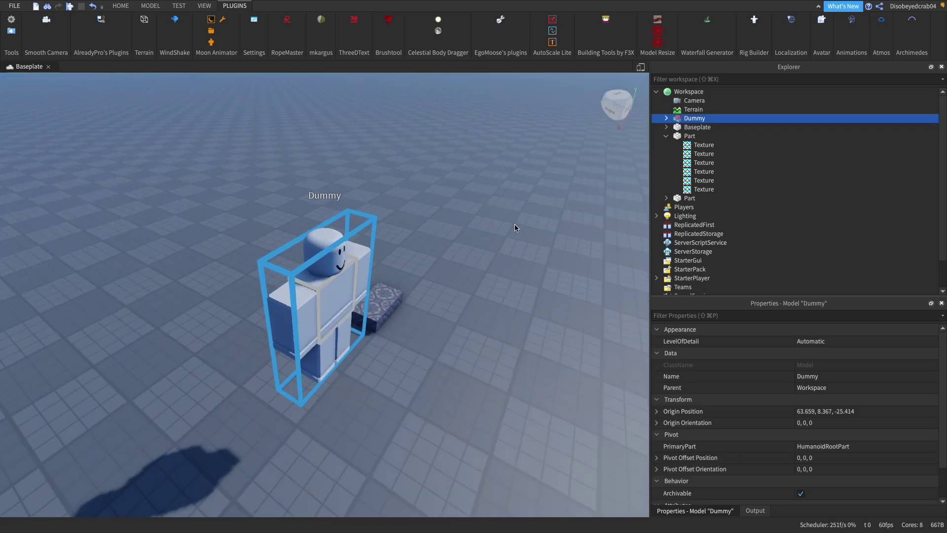
Move the dummy over to the dark fabric part as a size reference
drag(339, 310, 389, 313)
right_drag(389, 311, 389, 313)
drag(389, 313, 272, 273)
click(428, 284)
right_drag(428, 284, 430, 291)
scroll(428, 284, down, 3)
scroll(370, 246, up, 3)
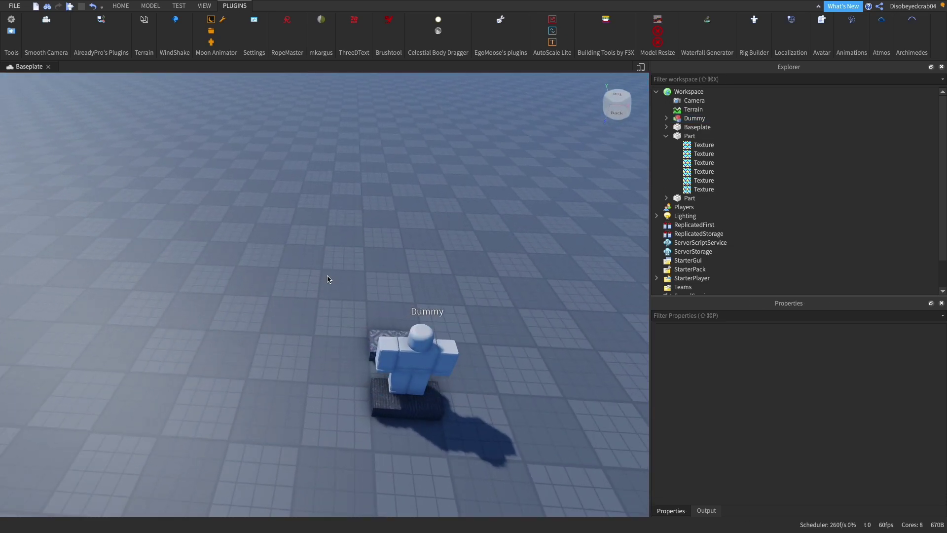
Scale the dark fabric part in length and width into a long, wide corridor floor
click(371, 397)
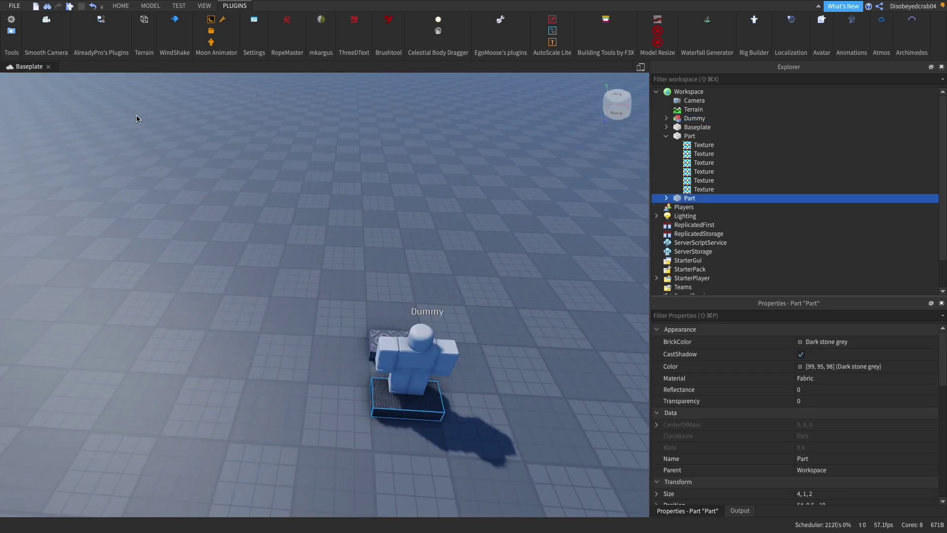
click(120, 7)
drag(351, 400, 249, 398)
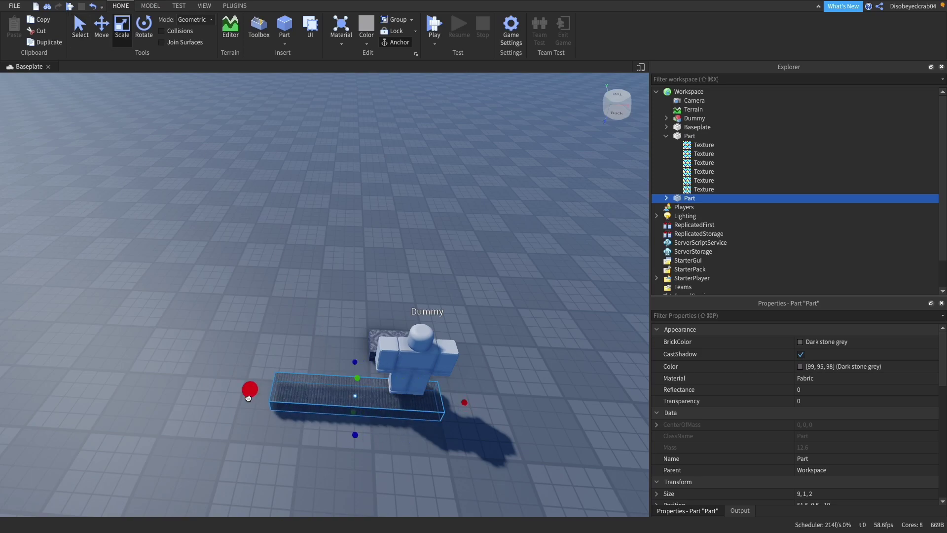
key(d)
right_drag(360, 355, 359, 355)
drag(177, 270, 476, 334)
click(478, 332)
key(w)
right_drag(478, 331, 478, 332)
scroll(478, 335, down, 5)
scroll(478, 332, up, 6)
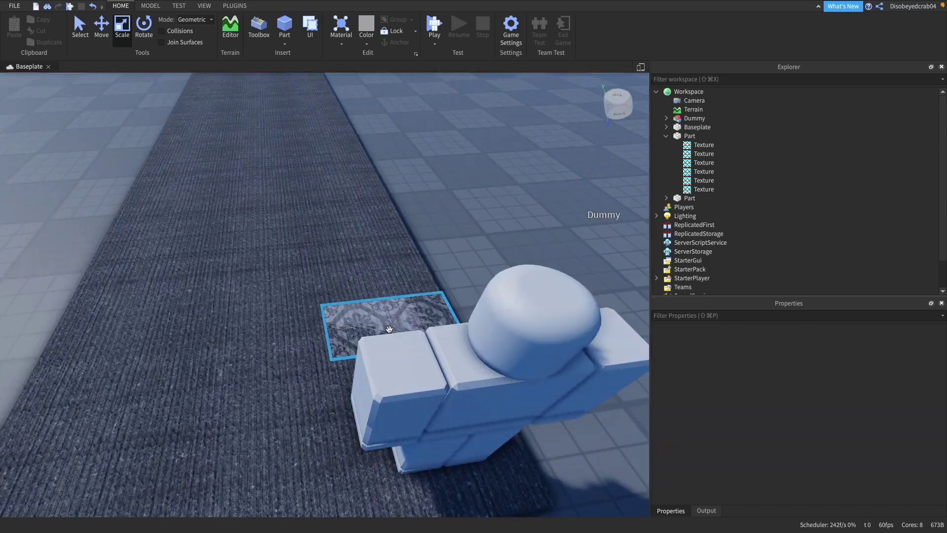
Move the patterned part against the floor's long edge beside the dummy and stretch it to 102 studs long
drag(389, 330, 463, 301)
right_drag(453, 291, 464, 301)
scroll(453, 291, down, 4)
drag(464, 300, 386, 331)
right_drag(387, 331, 387, 332)
scroll(387, 332, down, 3)
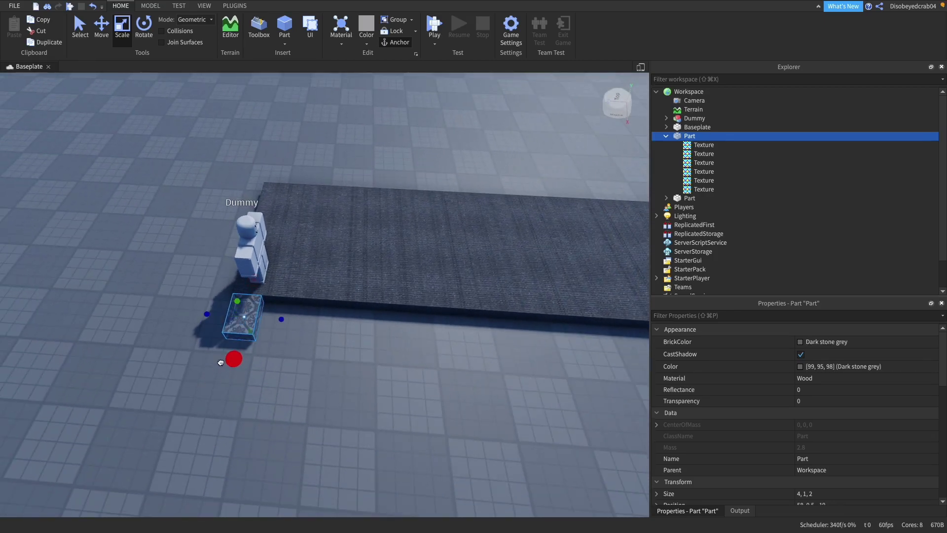
drag(280, 327, 575, 201)
right_drag(576, 201, 575, 201)
scroll(510, 191, down, 3)
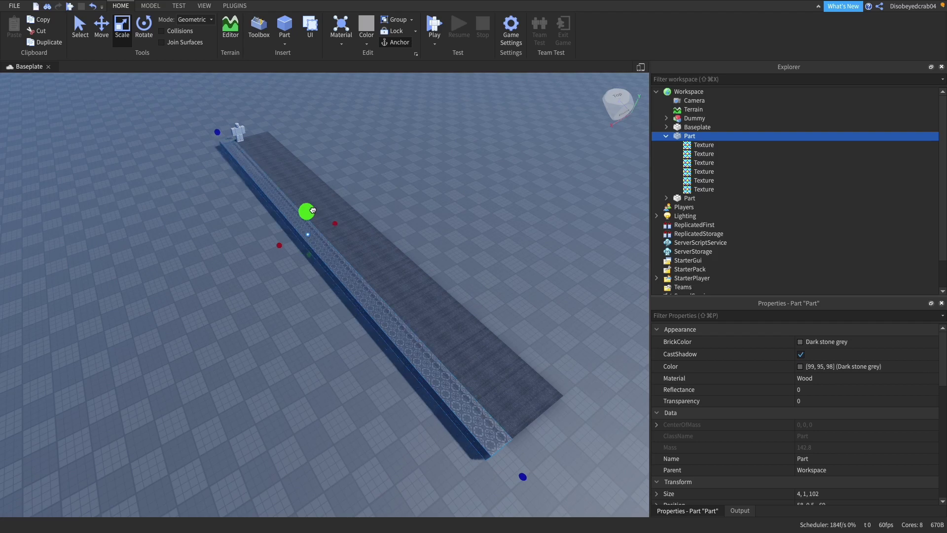
Scale the patterned part upward into a corridor wall 15 studs high
drag(313, 211, 312, 139)
click(453, 172)
scroll(453, 172, up, 5)
right_drag(453, 172, 434, 164)
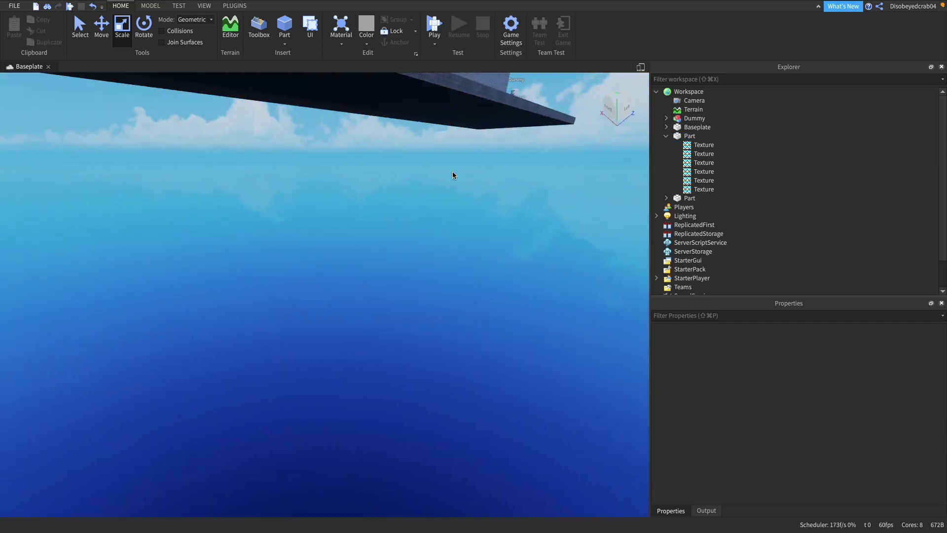
scroll(454, 173, down, 3)
click(433, 165)
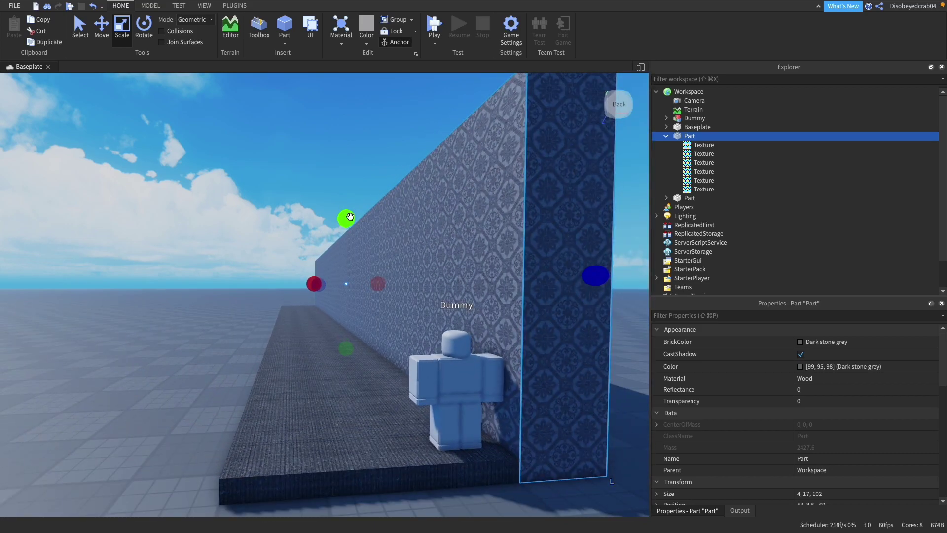
drag(350, 217, 349, 229)
click(363, 217)
Duplicate the patterned wall and move the copy to the opposite long edge of the floor
click(417, 283)
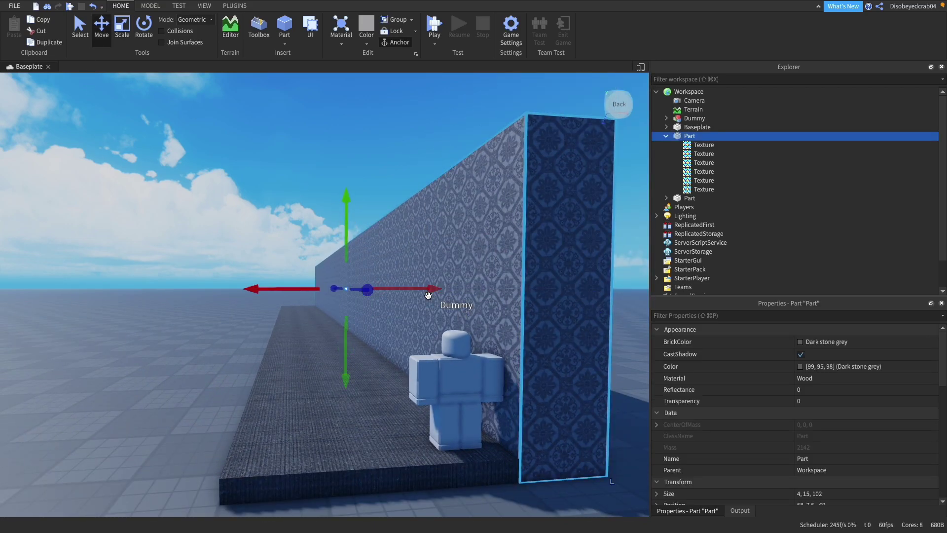
key(ctrl+d)
drag(428, 295, 299, 221)
Duplicate the fabric floor and raise the copy to the top of the walls as a ceiling
click(328, 396)
key(ctrl+d)
key(d)
click(553, 326)
key(w)
right_drag(554, 325, 554, 325)
key(s)
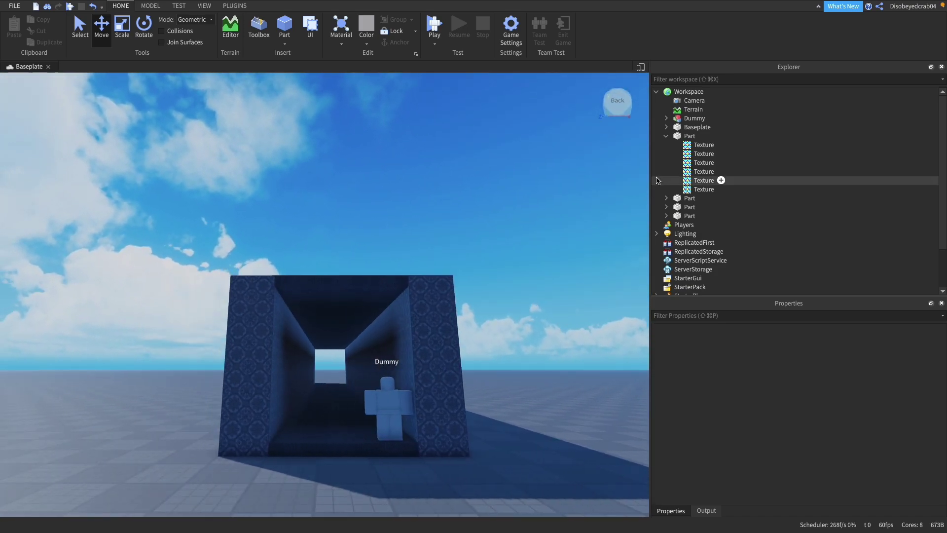
Delete the Atmosphere, Sky, Bloom, DepthOfField and SunRays objects from Lighting
click(666, 135)
click(657, 180)
click(700, 189)
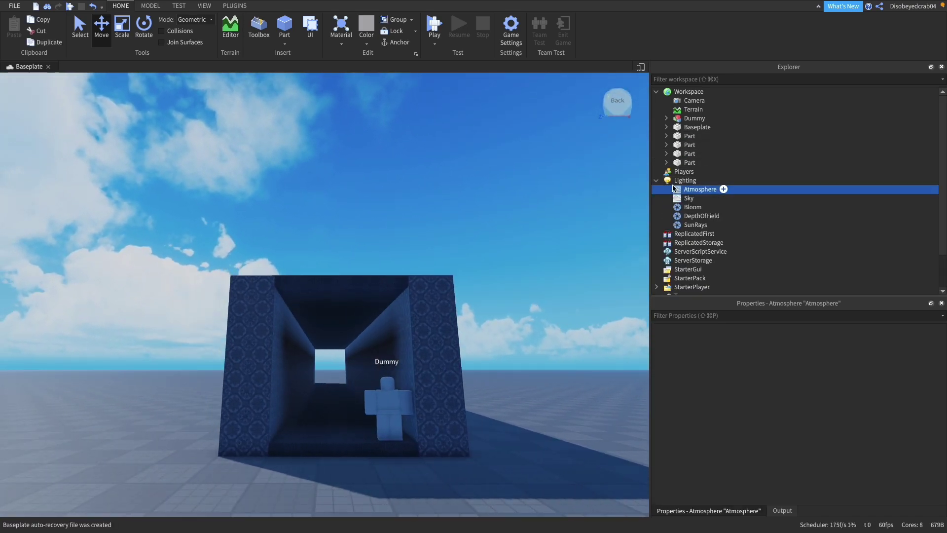
shift+click(696, 224)
key(Delete)
Change the sky to night with Celestial Body Dragger, at a ClockTime of about 23.2 and a GeographicLatitude of about 5.7
key(w)
right_drag(568, 256, 569, 256)
key(s)
key(w)
key(s)
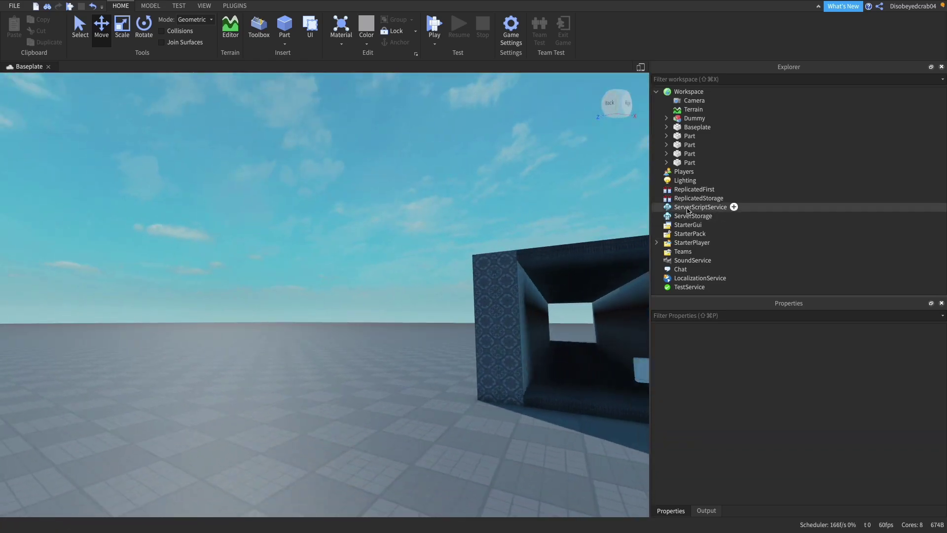
click(677, 183)
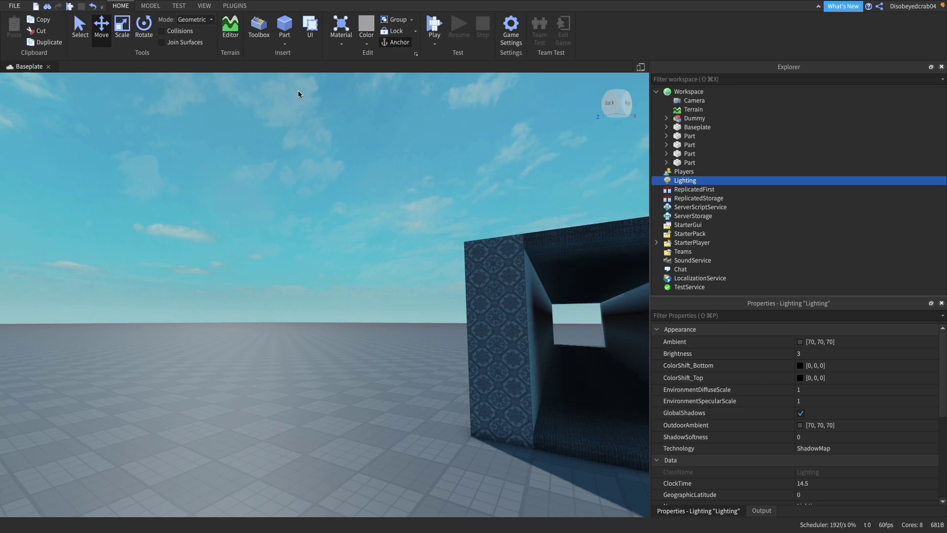
click(232, 7)
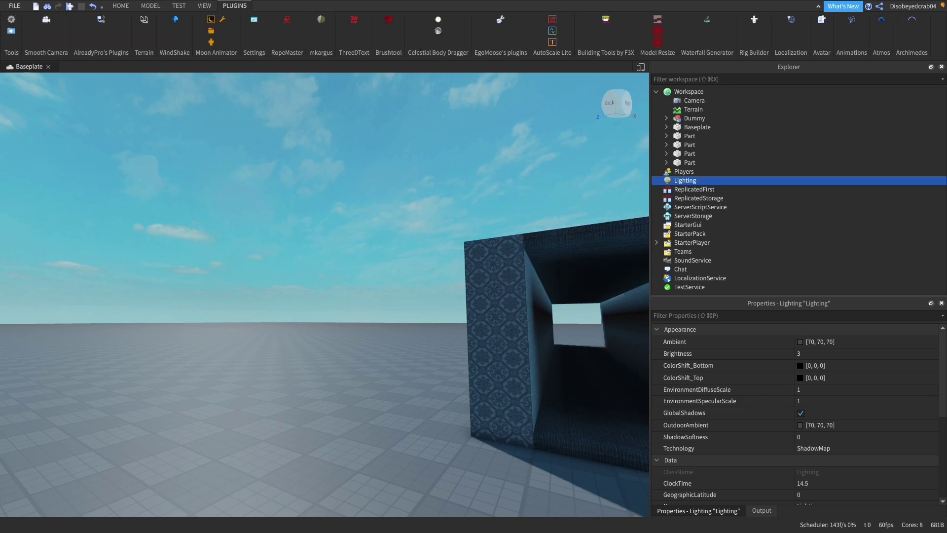
drag(390, 152, 495, 5)
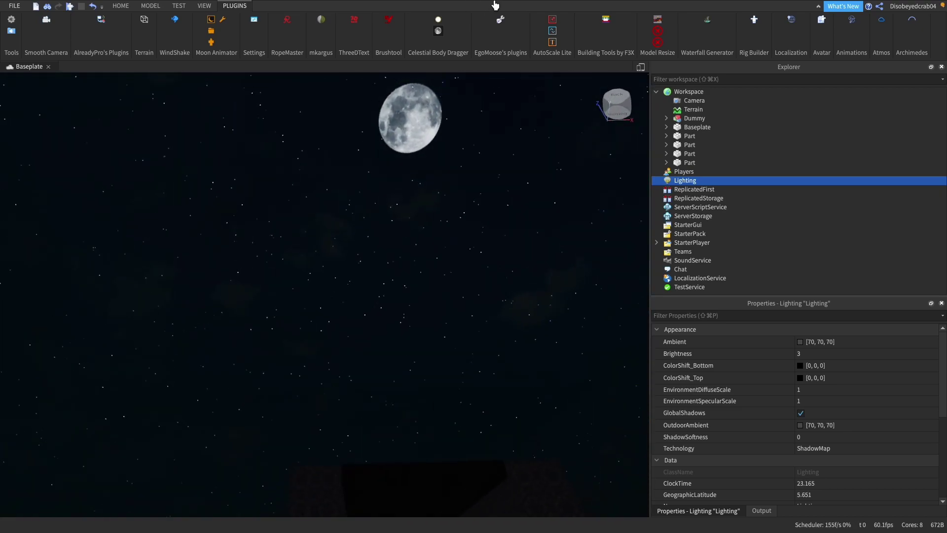
Stop dragging the celestial body, and examine the night lighting around and inside the corridor along with the Lighting properties
click(436, 31)
right_drag(449, 212, 452, 214)
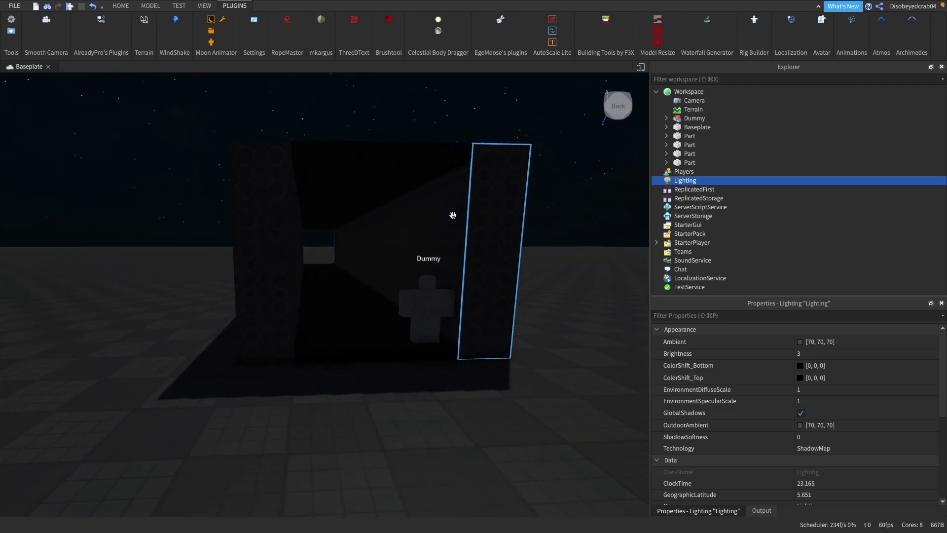
scroll(451, 214, up, 4)
scroll(452, 215, down, 4)
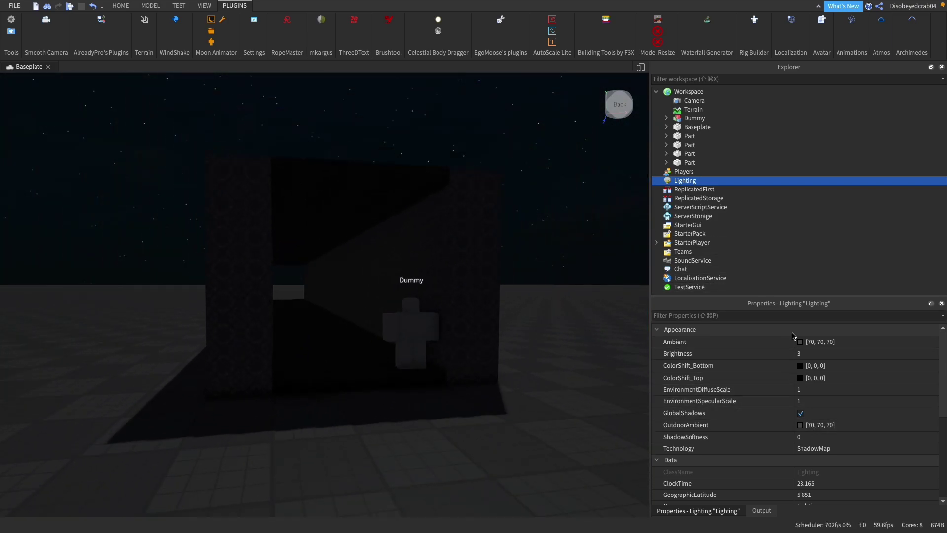
scroll(829, 414, down, 5)
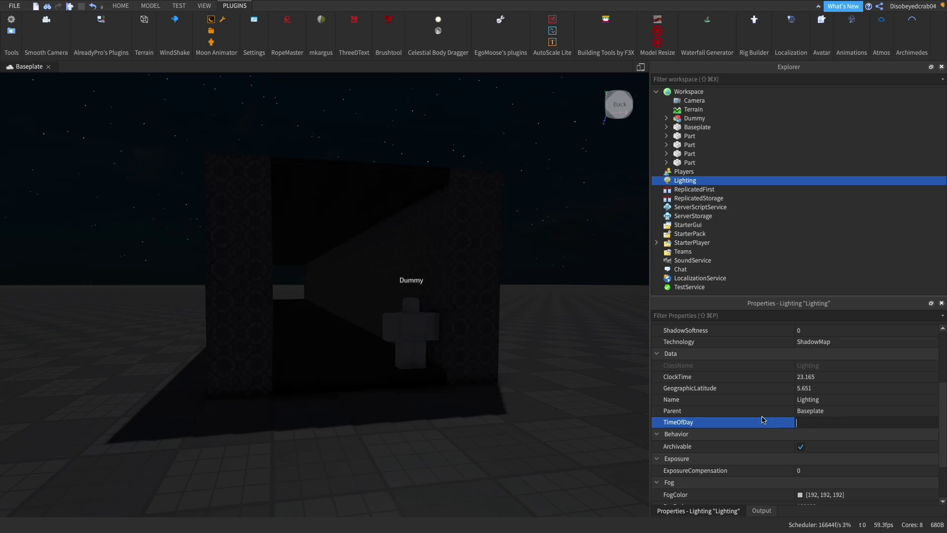
click(806, 435)
click(816, 423)
click(691, 234)
click(695, 183)
scroll(809, 401, down, 3)
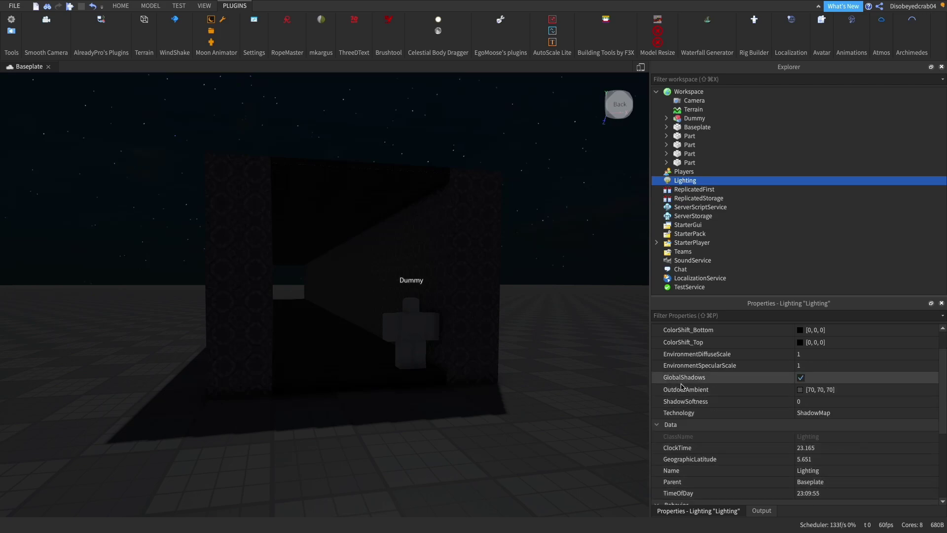
right_drag(612, 384, 610, 386)
key(w)
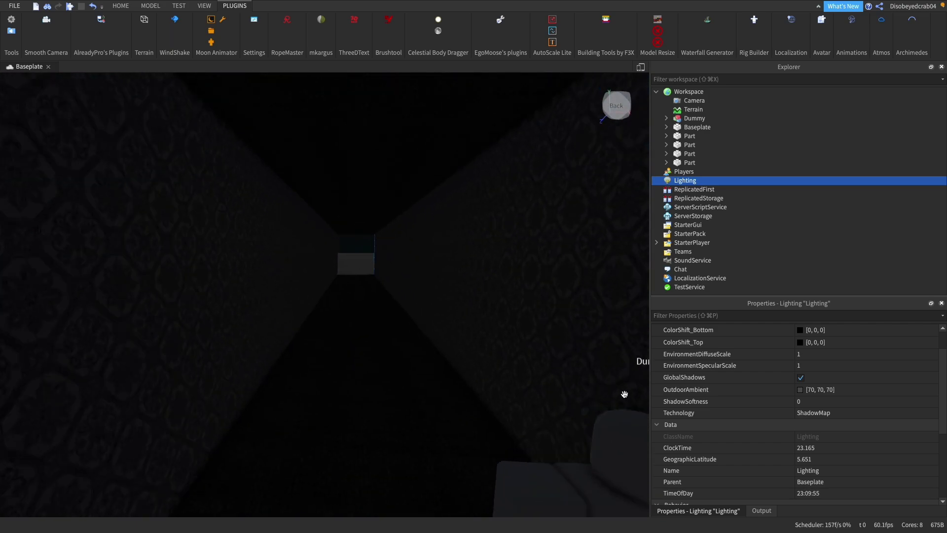
key(s)
key(d)
key(a)
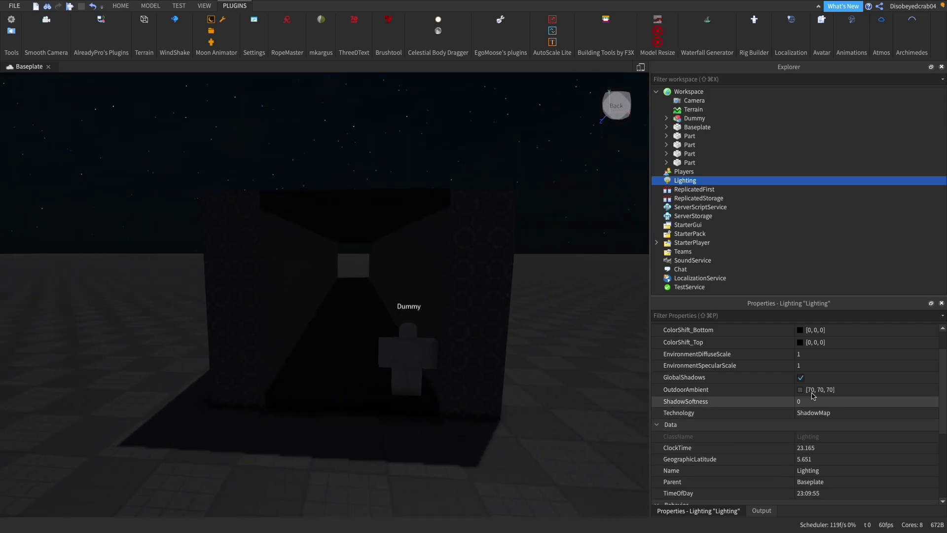
Set the OutdoorAmbient color of Lighting to black [0, 0, 0]
key(w)
click(659, 389)
text(s)
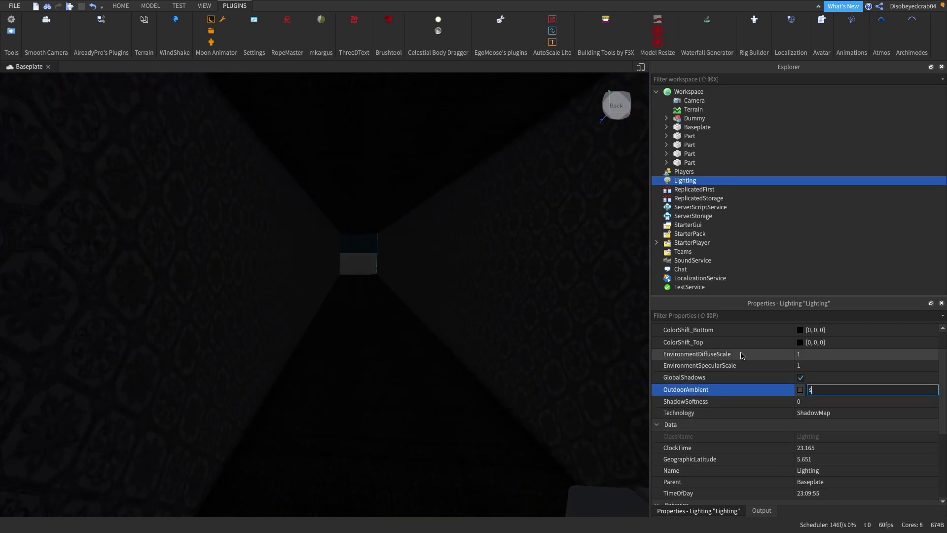
click(800, 390)
drag(621, 375, 650, 385)
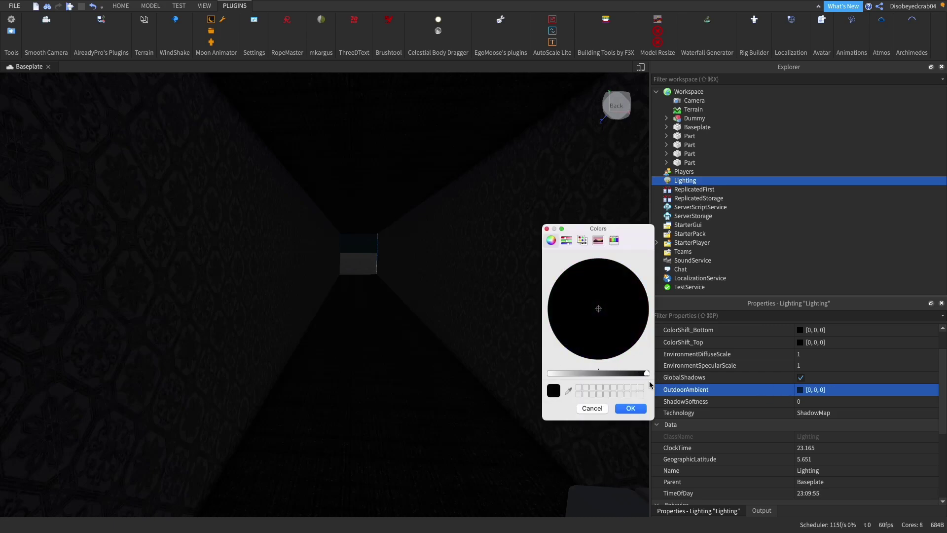
click(632, 408)
Set the Ambient color of Lighting to dark purple [75, 14, 108]
scroll(785, 395, up, 3)
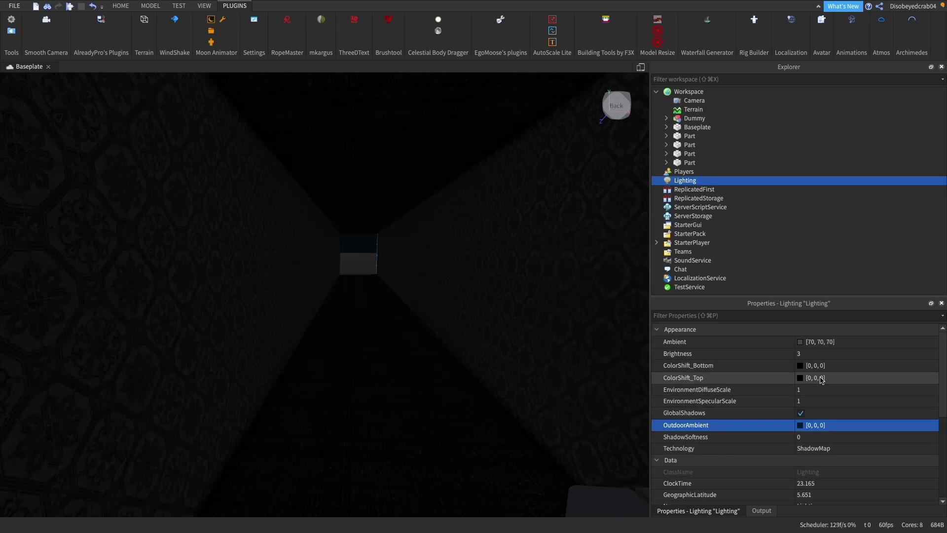
click(800, 342)
mouse_move(618, 374)
mouse_down()
mouse_move(644, 375)
mouse_move(619, 376)
mouse_up()
click(580, 329)
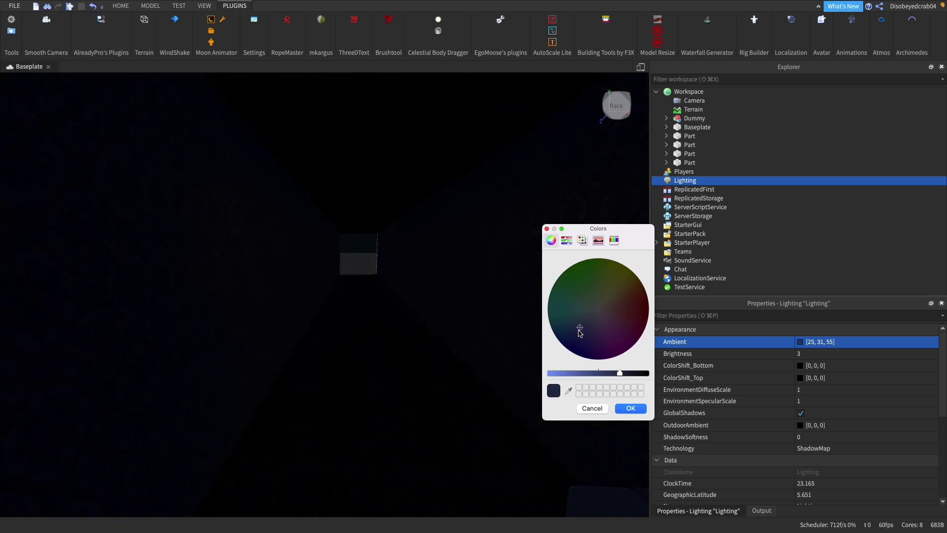
mouse_move(590, 378)
mouse_down()
mouse_move(565, 377)
mouse_move(576, 377)
mouse_up()
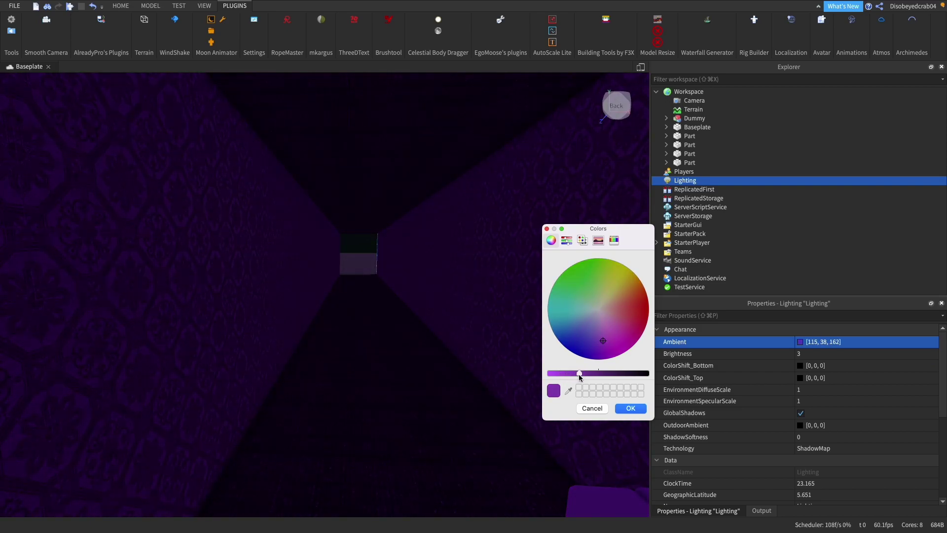
click(631, 301)
click(595, 374)
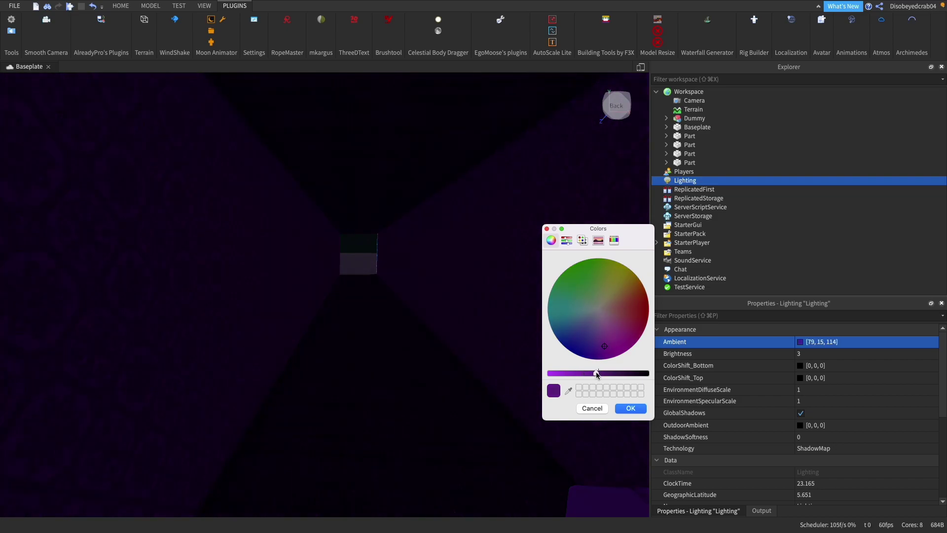
click(628, 410)
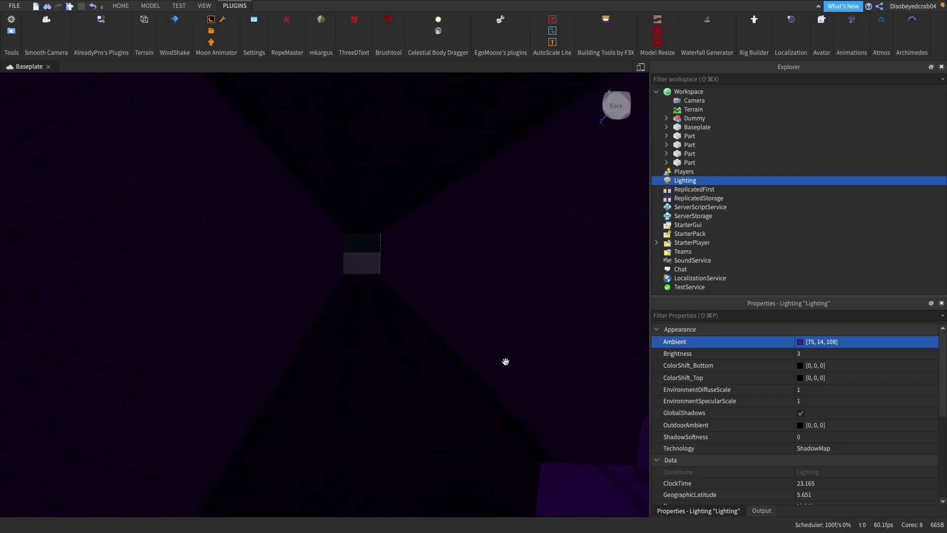
Insert an Atmosphere and a Sky object into Lighting
scroll(506, 363, down, 5)
click(525, 373)
scroll(525, 373, up, 2)
right_drag(524, 373, 525, 373)
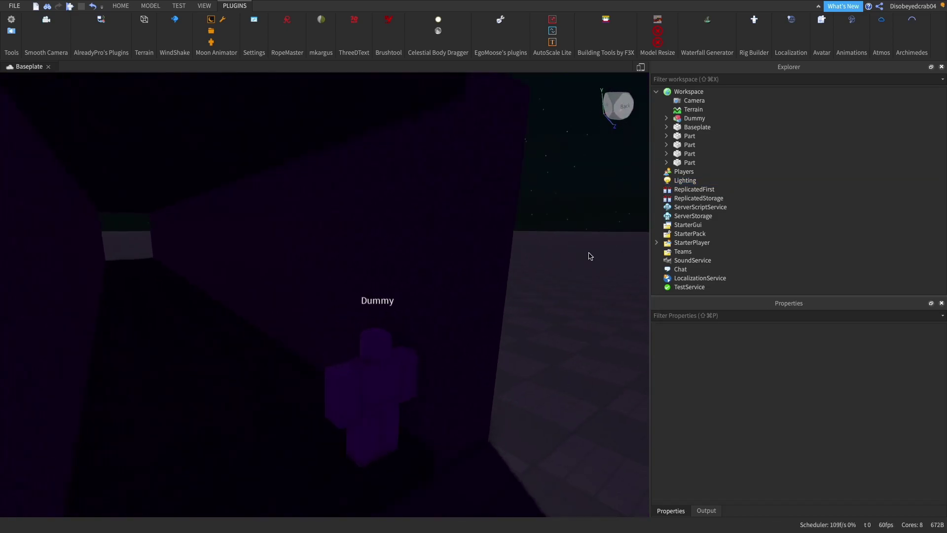
click(703, 178)
click(704, 180)
text(a)
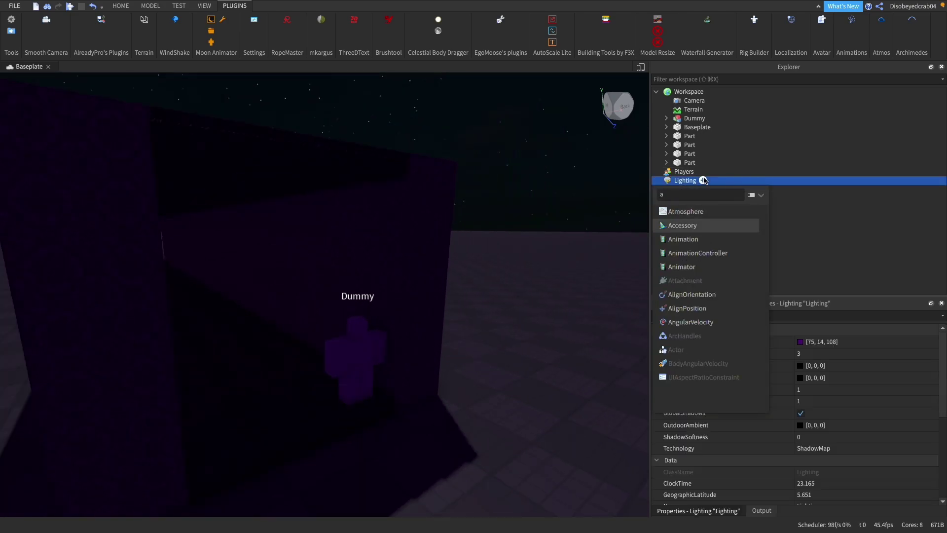
key(Return)
click(689, 191)
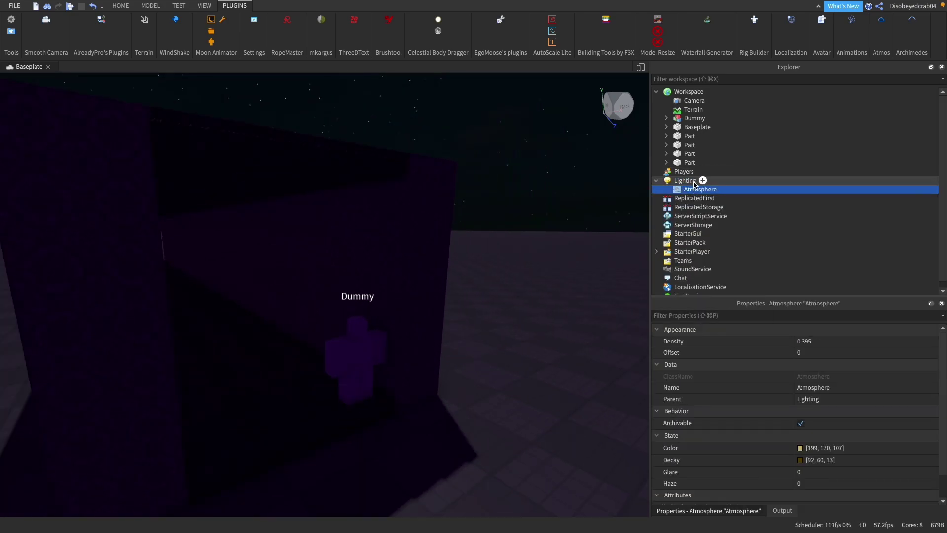
click(703, 180)
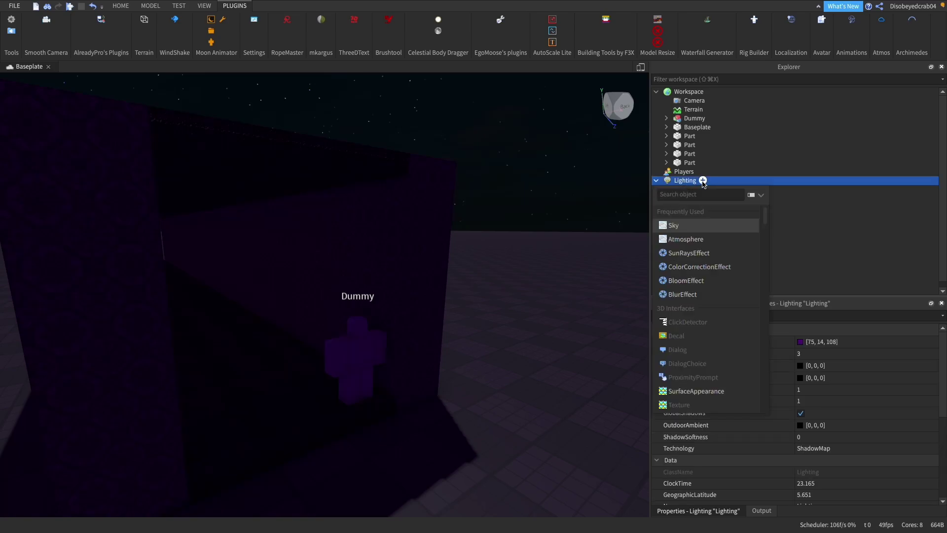
text(sk)
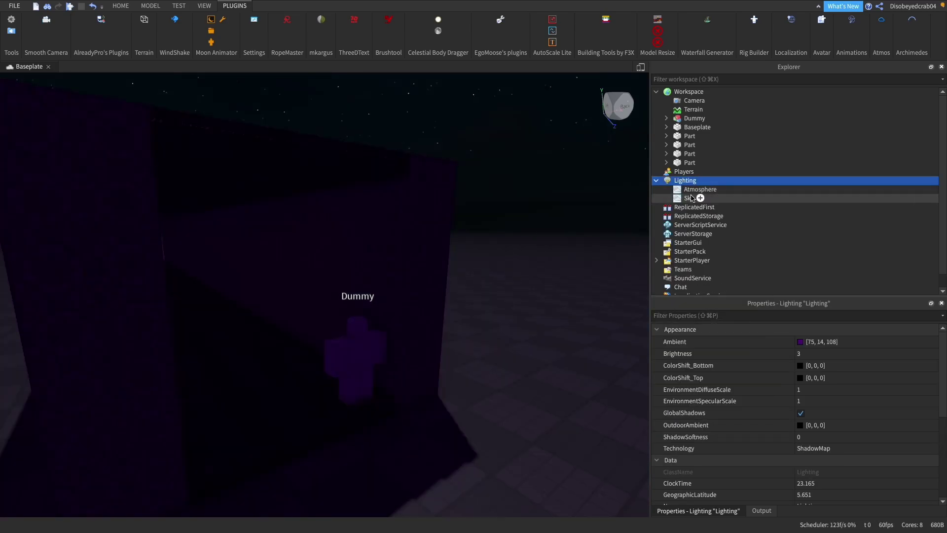
Raise the Density of the Atmosphere to about 0.665 and check the haze around the corridor
click(689, 198)
click(693, 190)
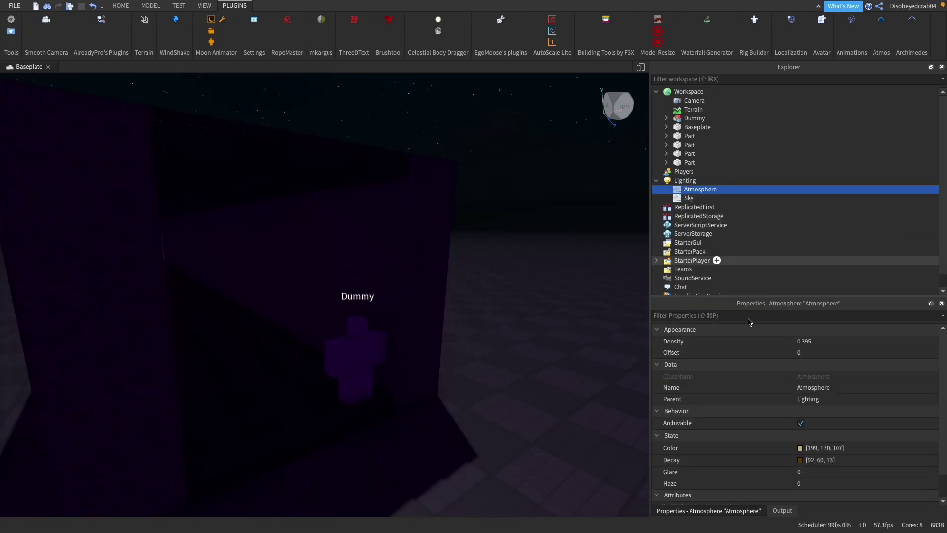
click(843, 346)
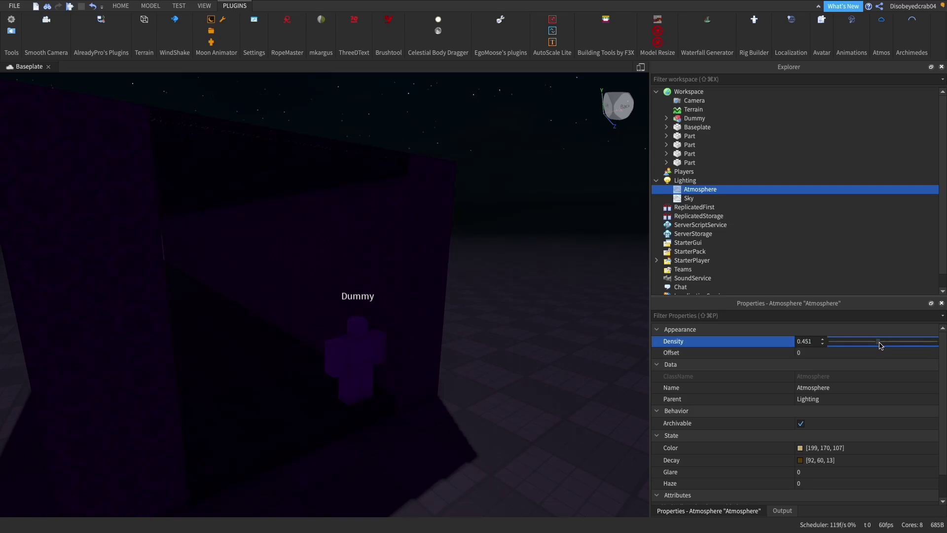
right_drag(526, 351, 527, 351)
scroll(526, 351, down, 5)
scroll(526, 351, up, 6)
Insert a ColorCorrectionEffect into Lighting
click(699, 180)
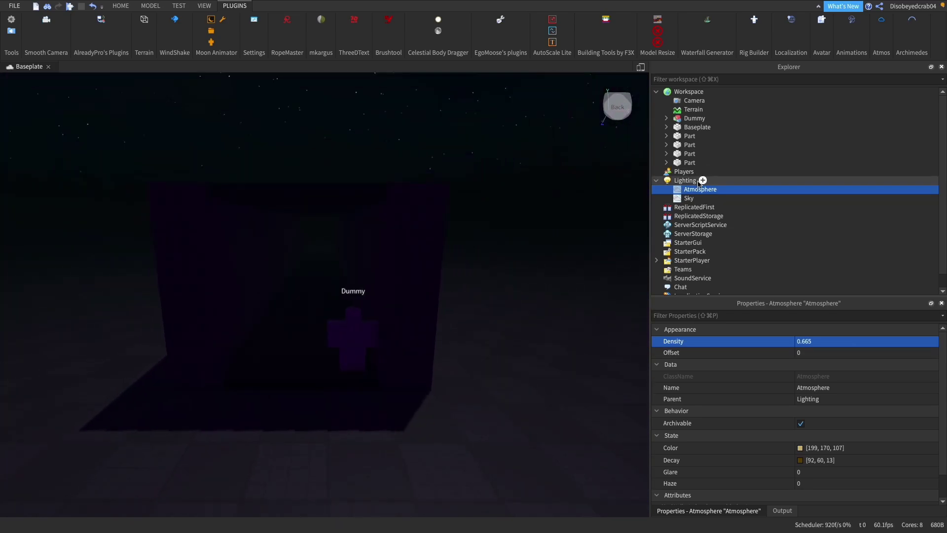
click(703, 181)
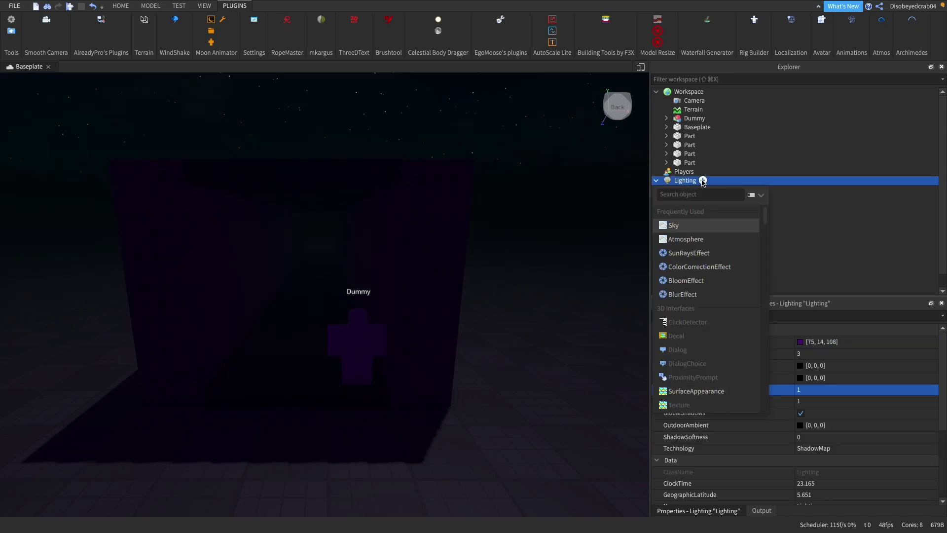
click(694, 269)
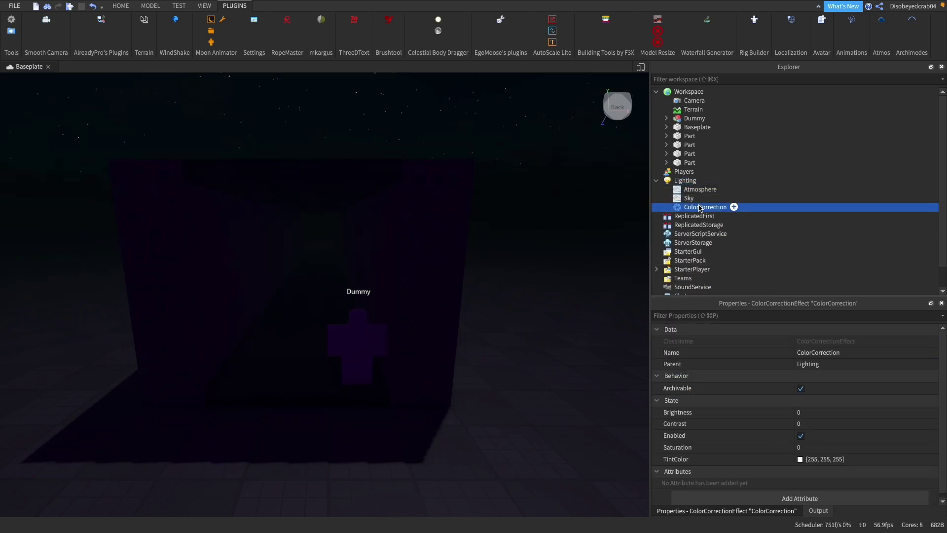
Lower the Saturation of the ColorCorrection effect to about -0.6, keeping its Contrast at 0
click(801, 413)
click(855, 425)
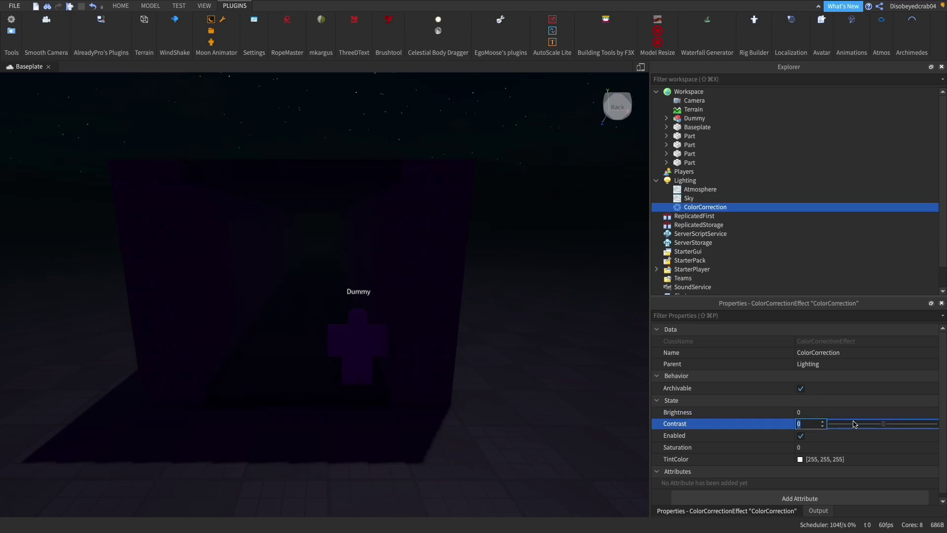
mouse_move(882, 427)
mouse_down()
mouse_move(867, 427)
mouse_move(881, 424)
mouse_up()
click(876, 451)
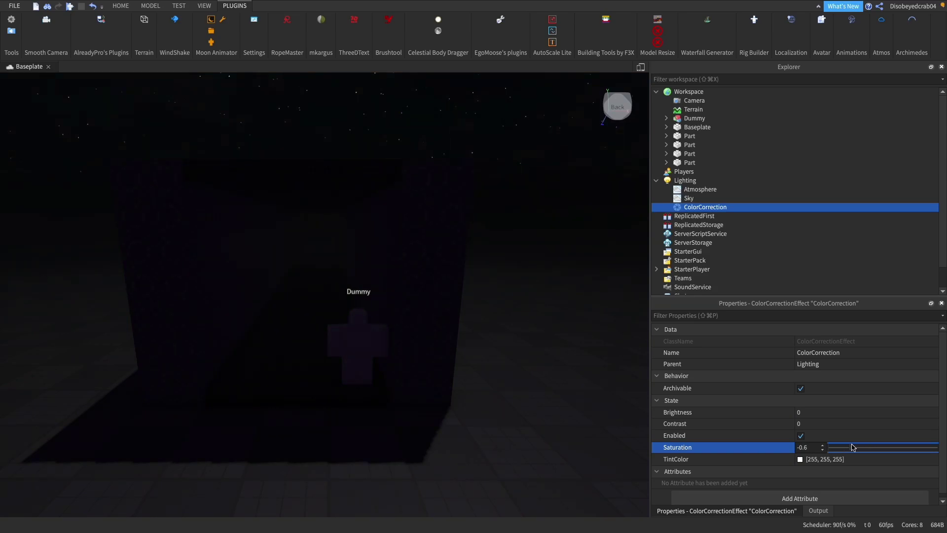
click(499, 360)
scroll(498, 356, up, 3)
right_drag(499, 359, 591, 281)
Set the Ambient color of Lighting to the Iron gray preset [76, 76, 76]
click(703, 180)
click(800, 342)
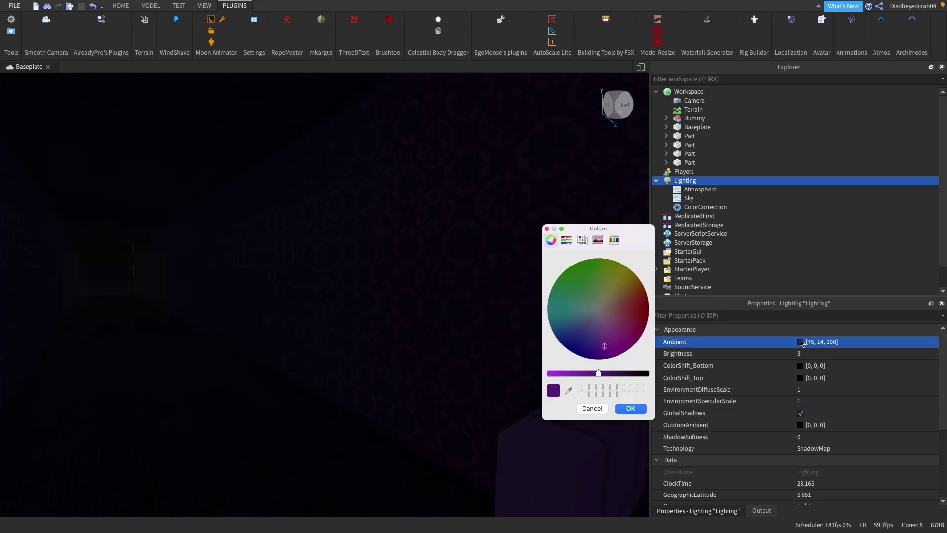
click(614, 242)
click(602, 285)
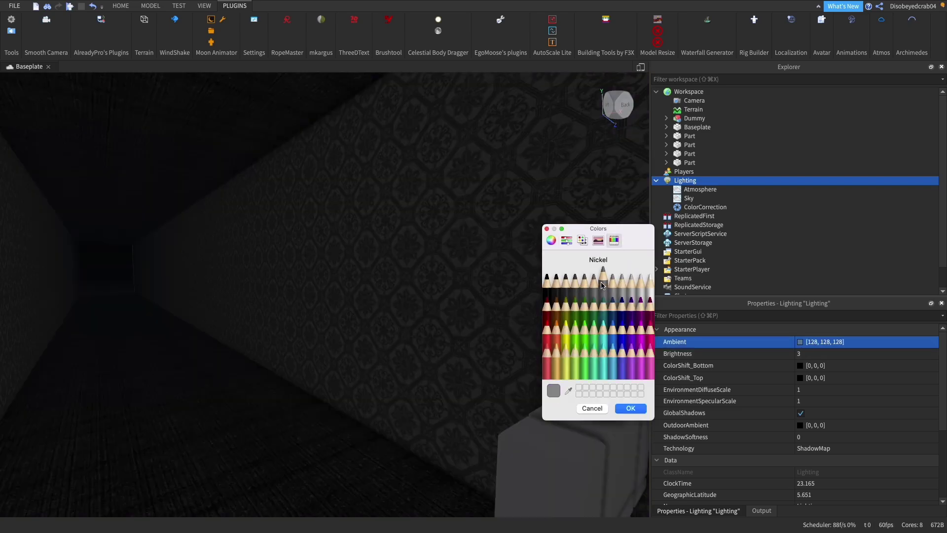
click(565, 285)
click(576, 285)
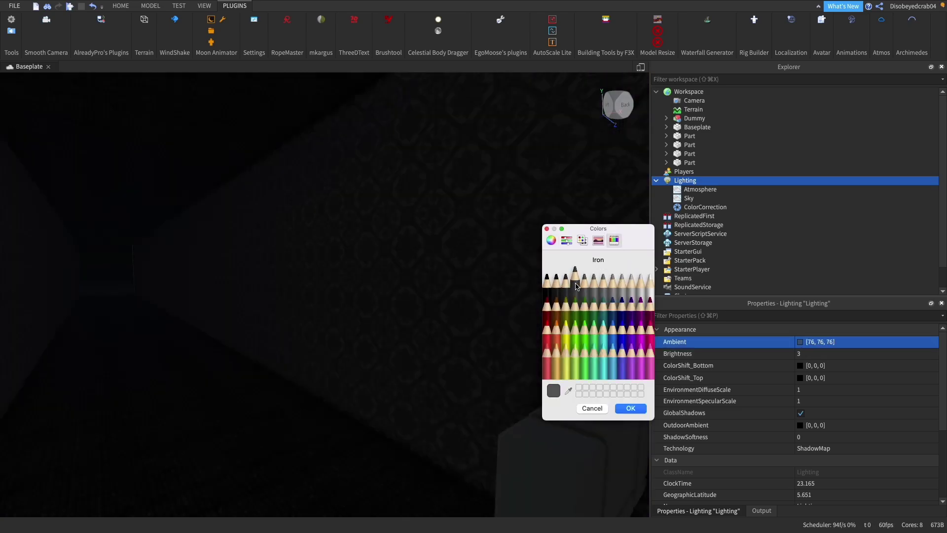
click(628, 409)
Check the corridor entrance around the dummy and set the Lighting Technology to Future
right_drag(616, 402, 512, 350)
scroll(512, 350, down, 5)
scroll(511, 351, up, 3)
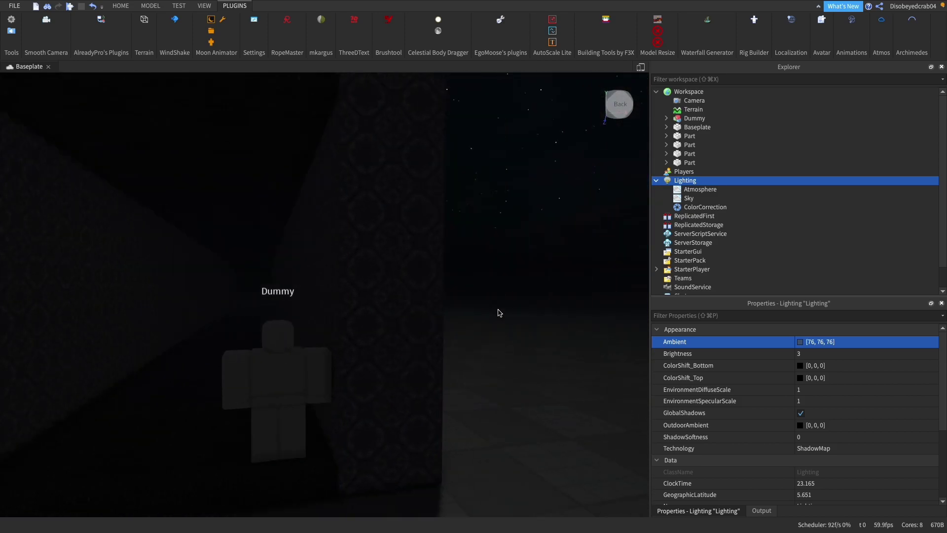
scroll(498, 313, down, 5)
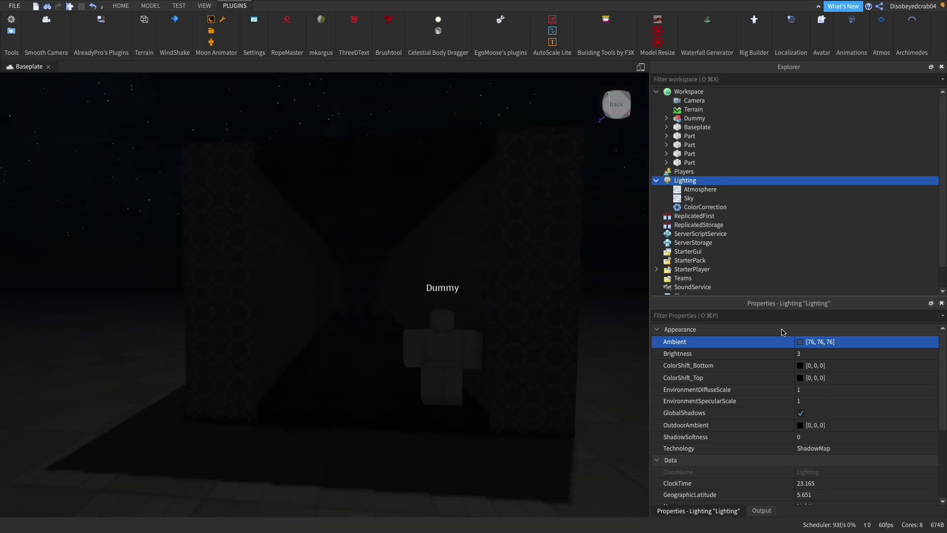
click(819, 448)
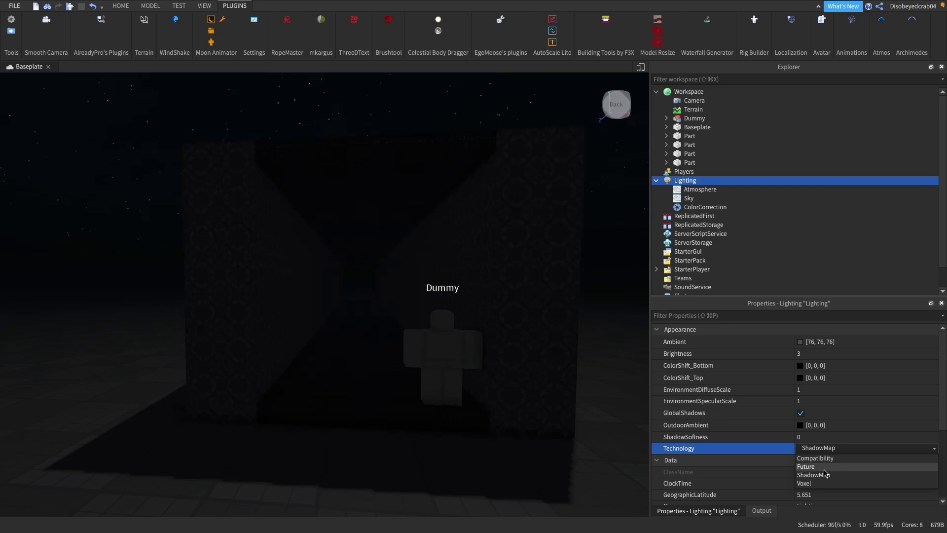
right_drag(626, 371, 626, 331)
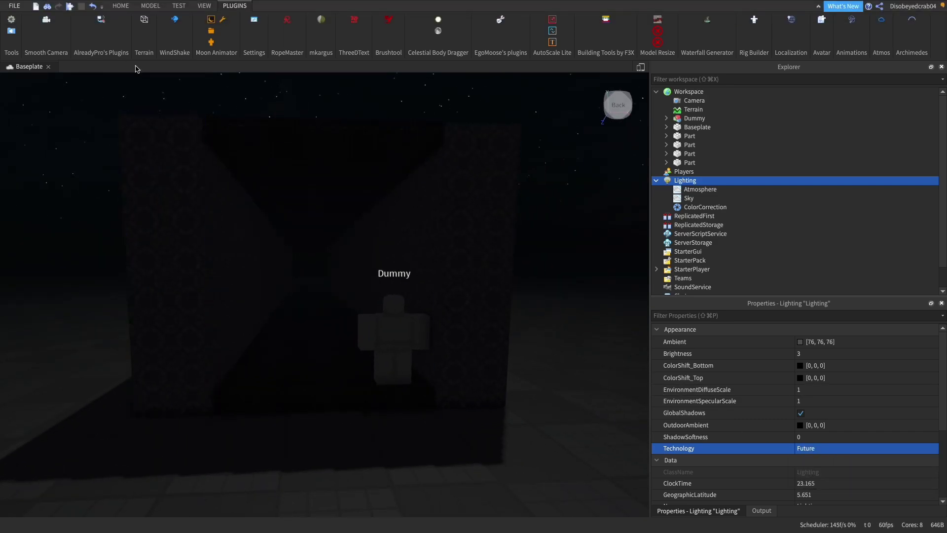
click(712, 91)
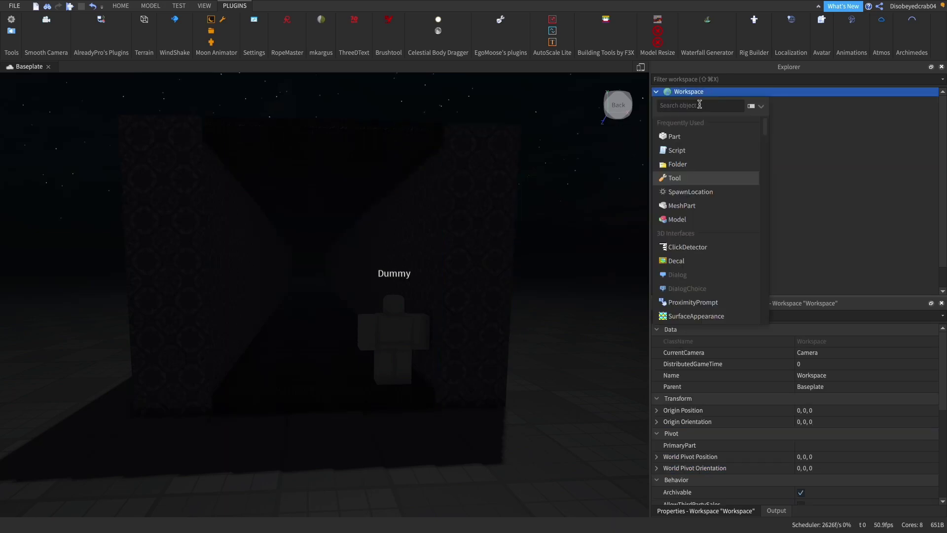
click(680, 142)
click(690, 172)
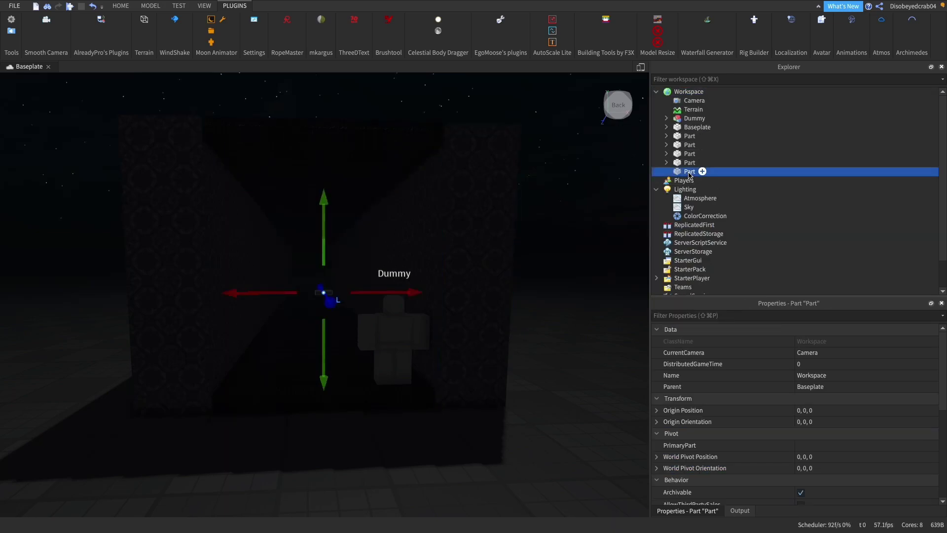
key(Delete)
Insert a sphere part in place of the last added block and add a PointLight inside it
click(150, 5)
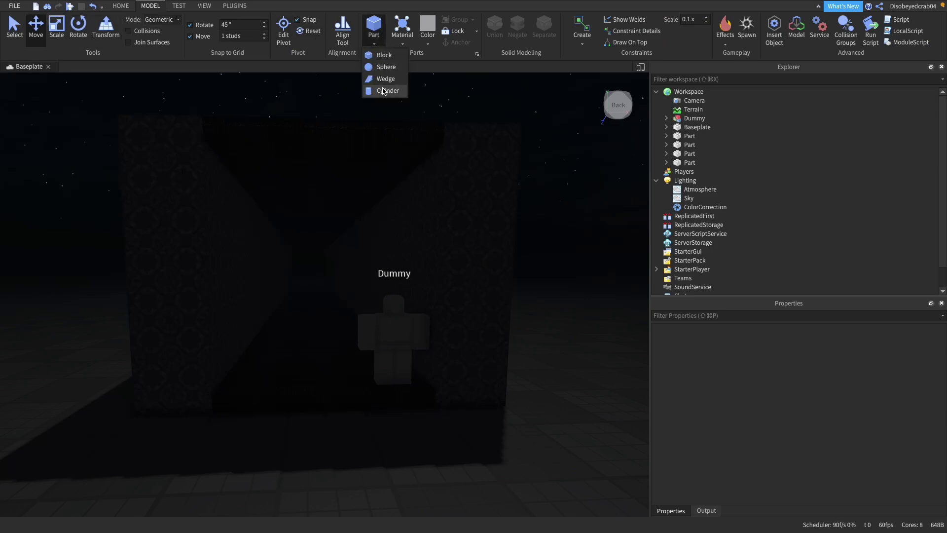
click(389, 67)
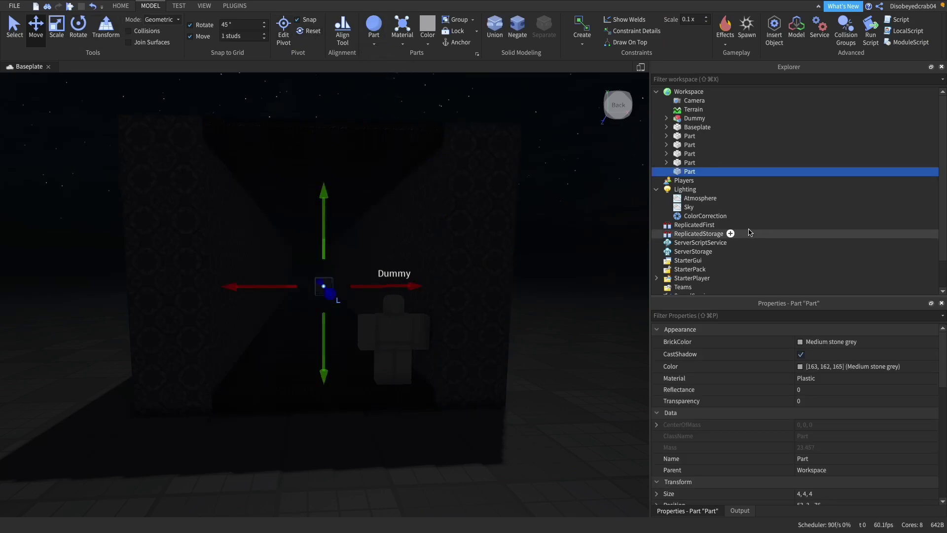
click(703, 172)
text(po)
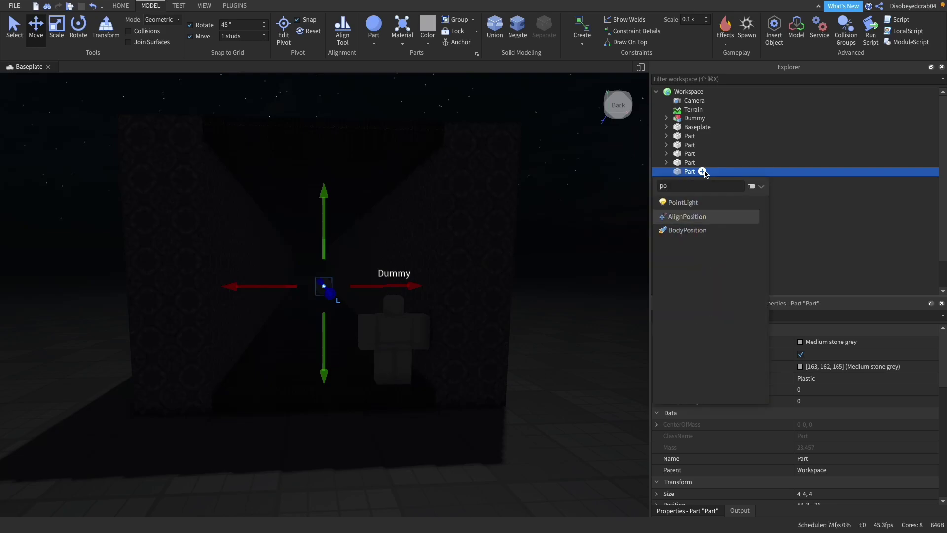
key(Escape)
Move the sphere with the PointLight forward along the corridor and shift it sideways to the middle between the patterned walls
right_drag(434, 284, 431, 283)
scroll(431, 283, up, 5)
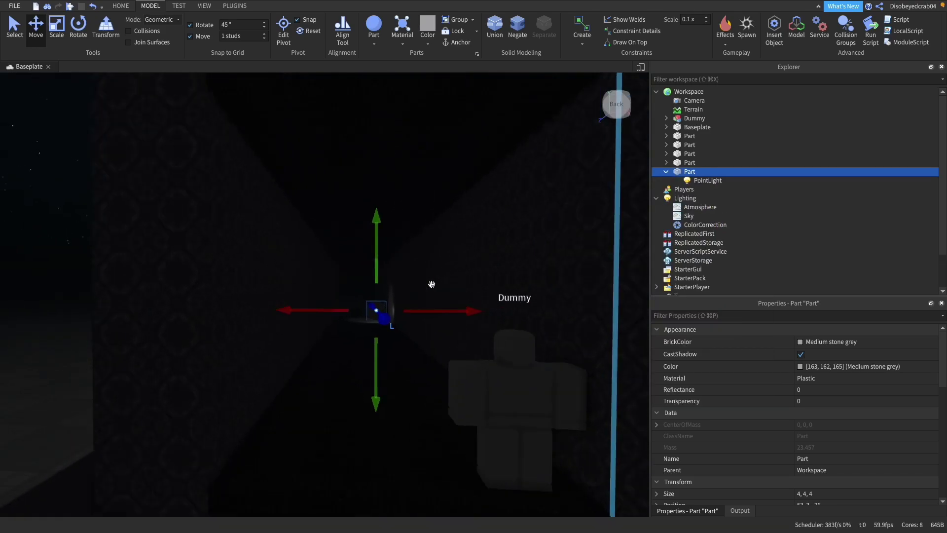
drag(401, 327, 487, 442)
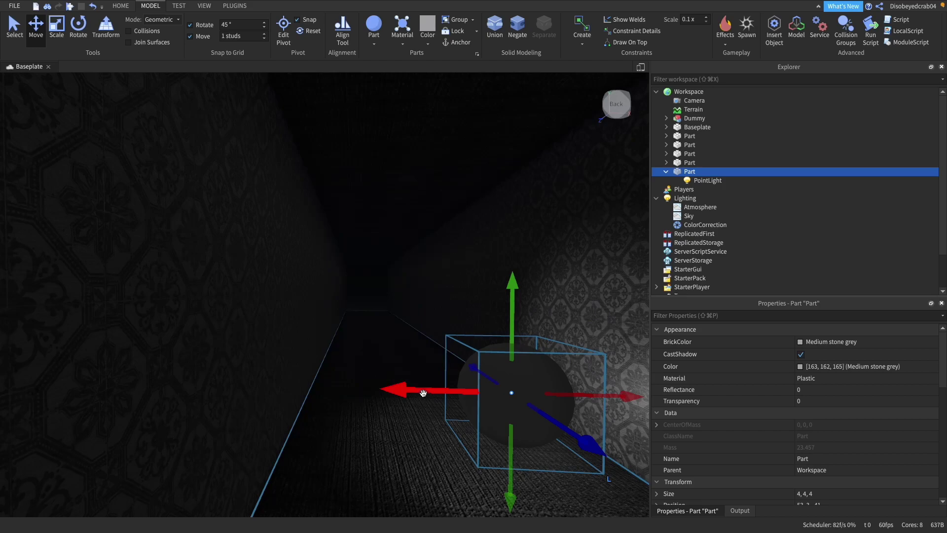
drag(423, 393, 356, 388)
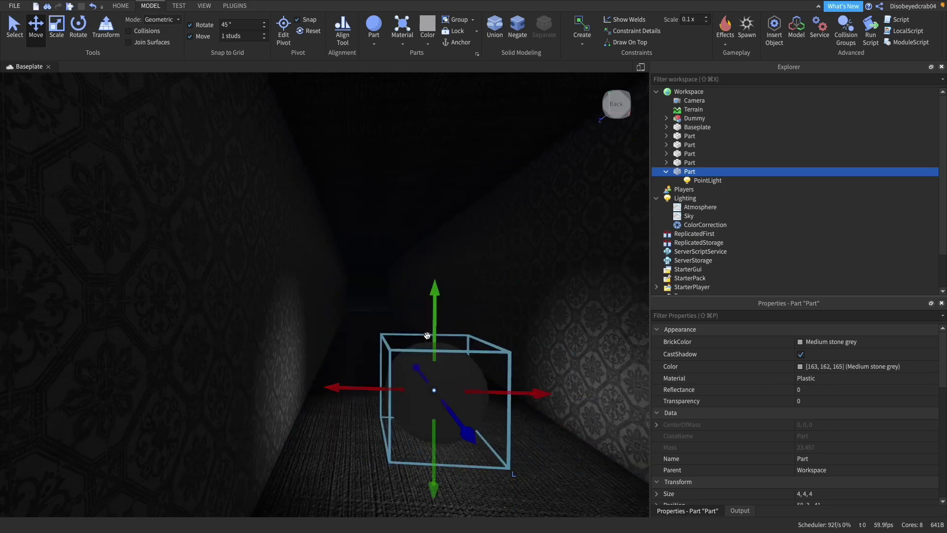
Try the sphere light up at the corridor ceiling, and lower it back to about mid-height between the walls
drag(428, 335, 432, 115)
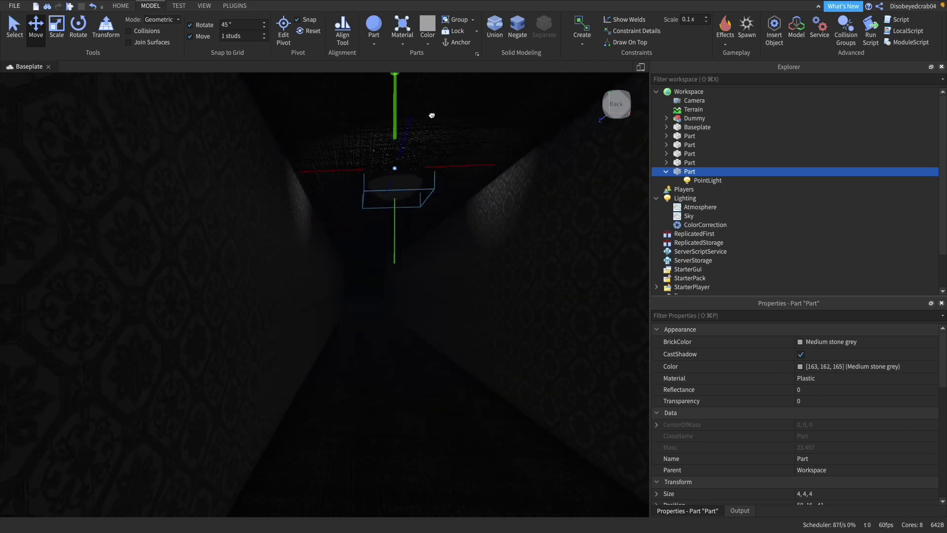
drag(400, 225, 433, 339)
scroll(537, 302, up, 5)
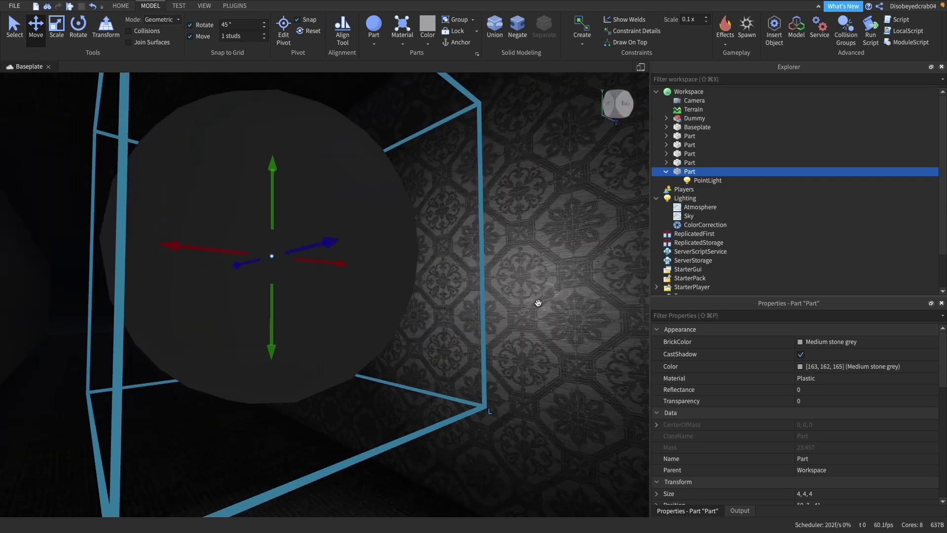